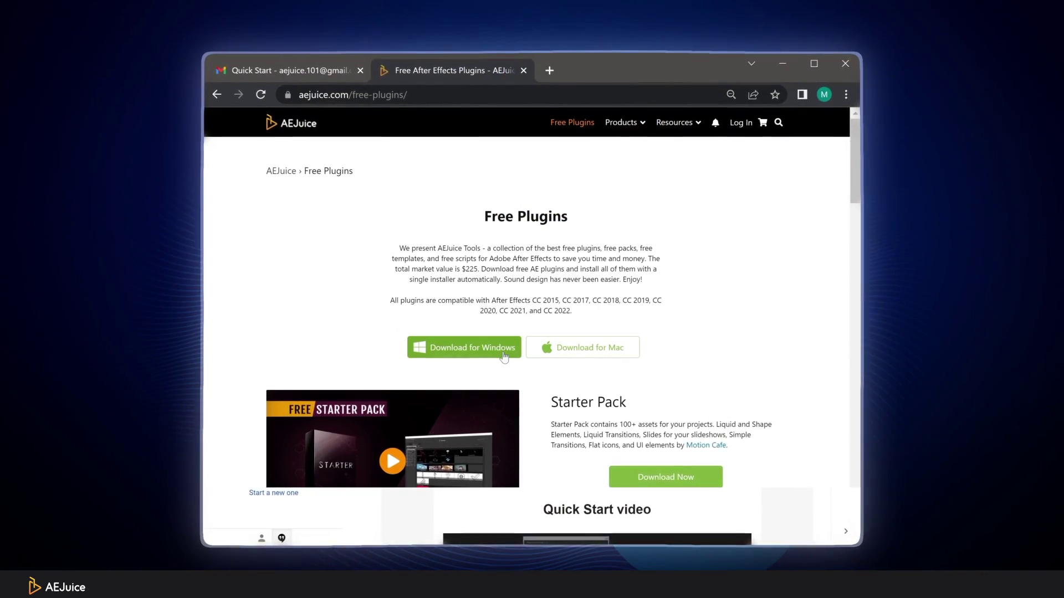
# Step: Download the AEJuice free plugins installer for Windows from aejuice.com/free-plugins
pyautogui.click(504, 356)
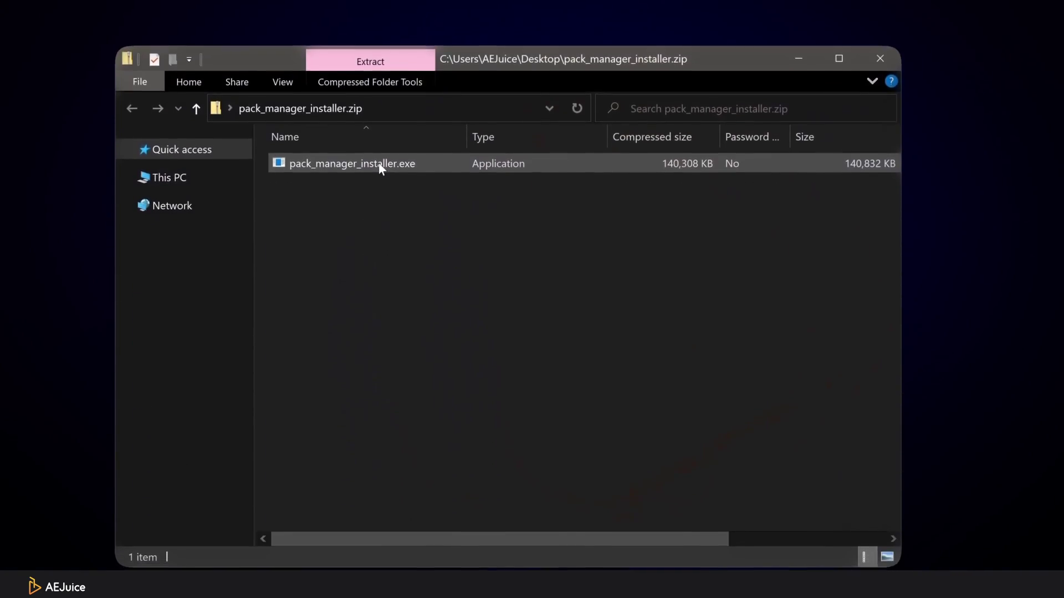
# Step: Run pack_manager_installer.exe, accept the licence, and install for After Effects CC, Premiere Pro and standalone
pyautogui.doubleClick(378, 198)
pyautogui.click(810, 484)
pyautogui.click(446, 395)
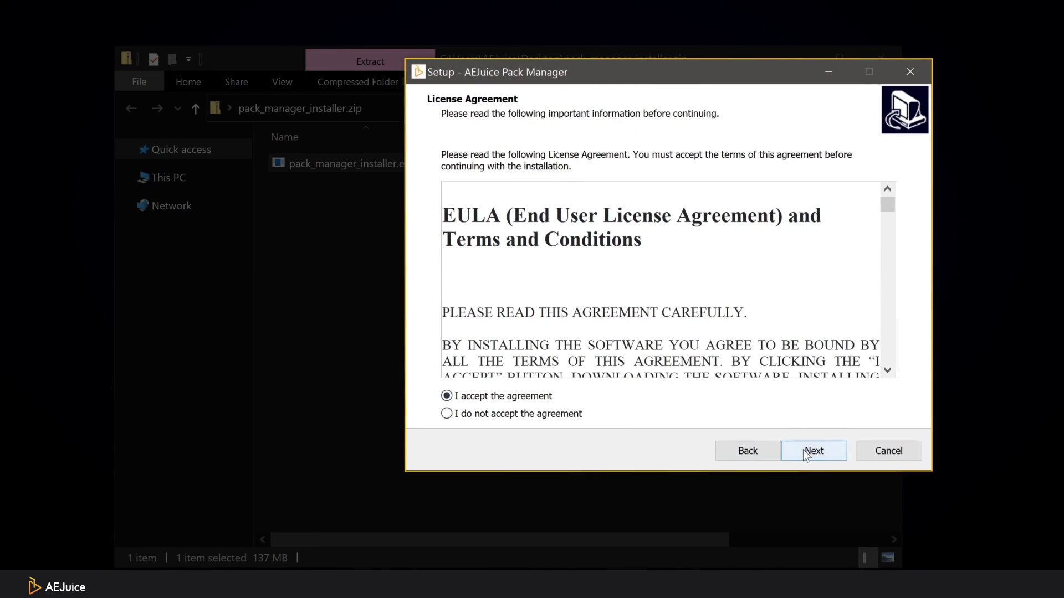
pyautogui.click(812, 451)
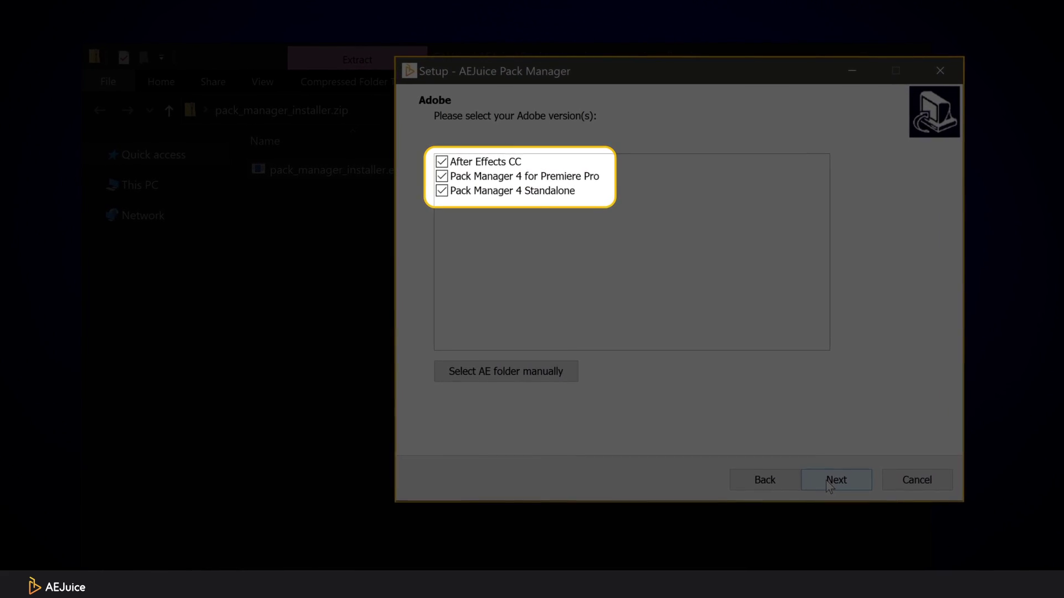
pyautogui.click(854, 505)
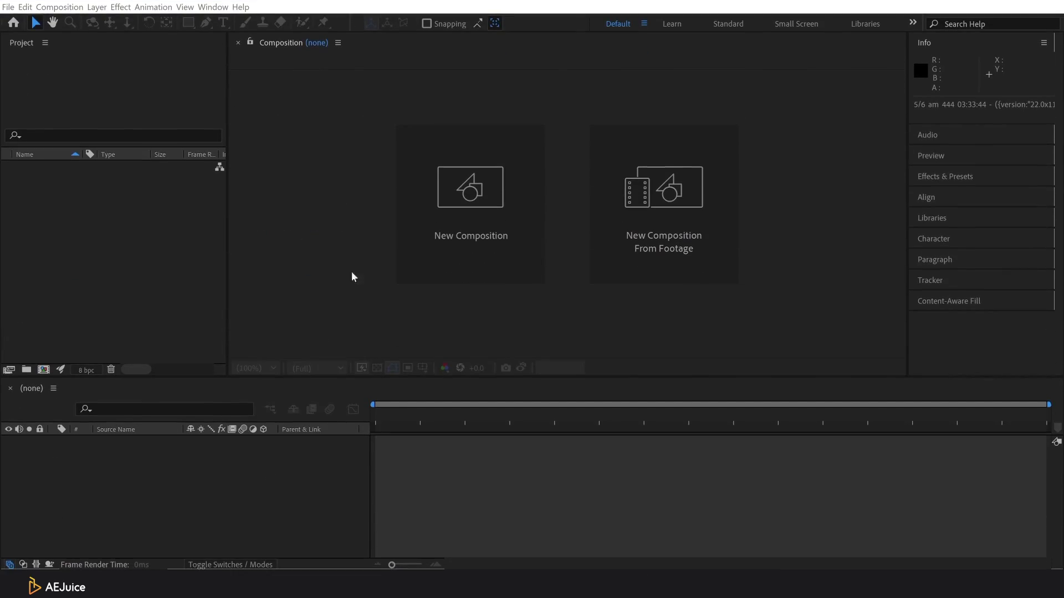
# Step: Open the AEJuice Pack Manager 4 panel from the Window menu and choose Account > Log in
pyautogui.click(213, 7)
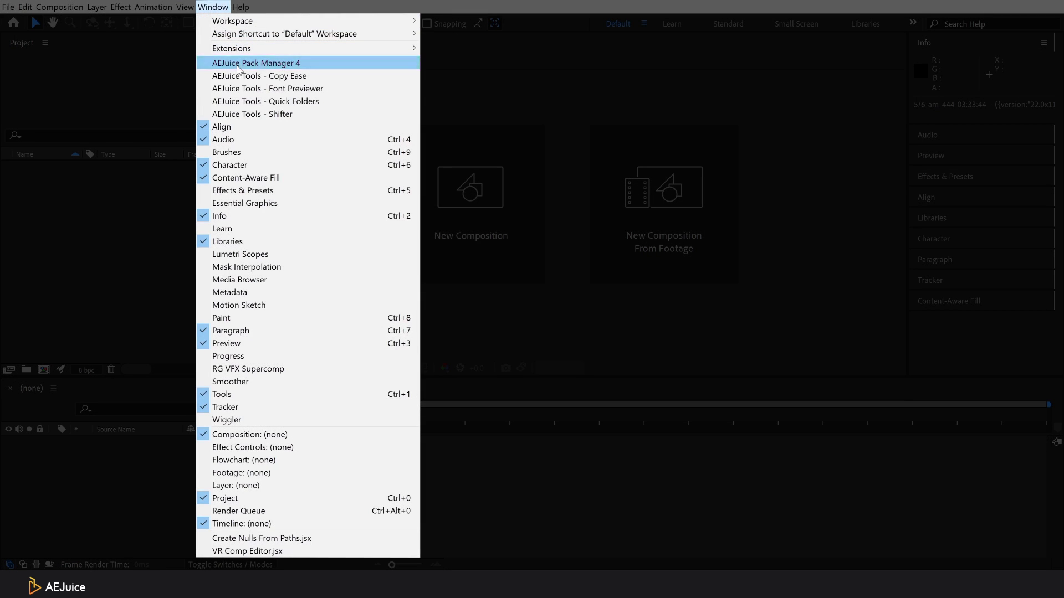
pyautogui.click(238, 66)
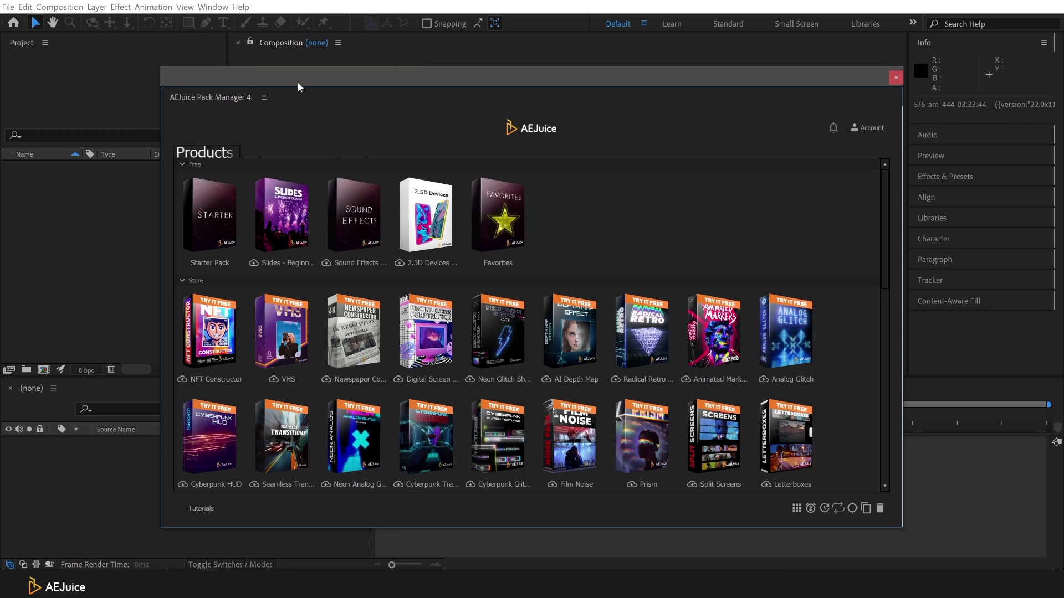
pyautogui.click(885, 128)
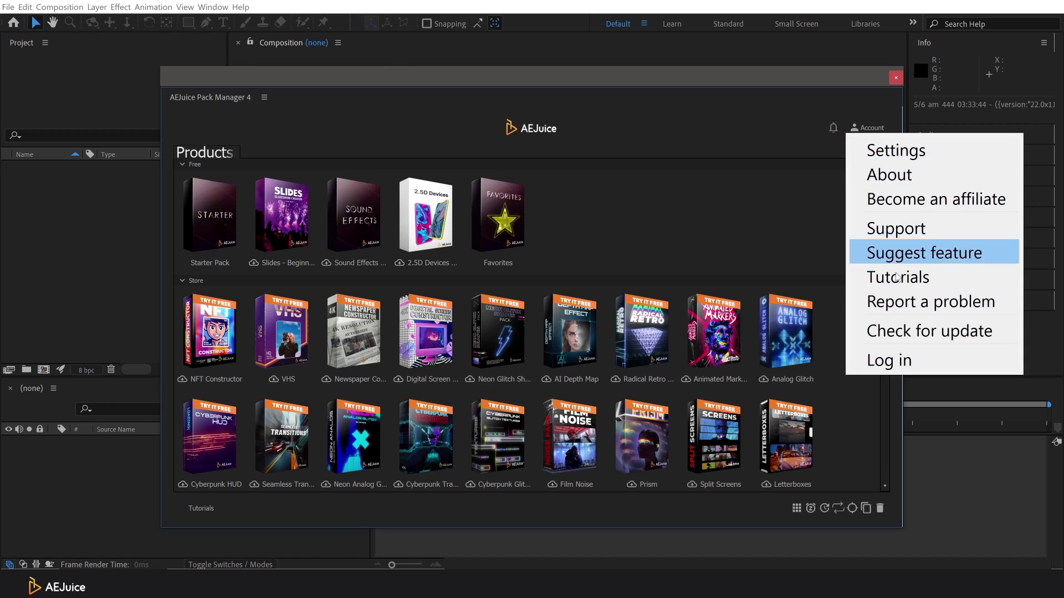
pyautogui.click(913, 361)
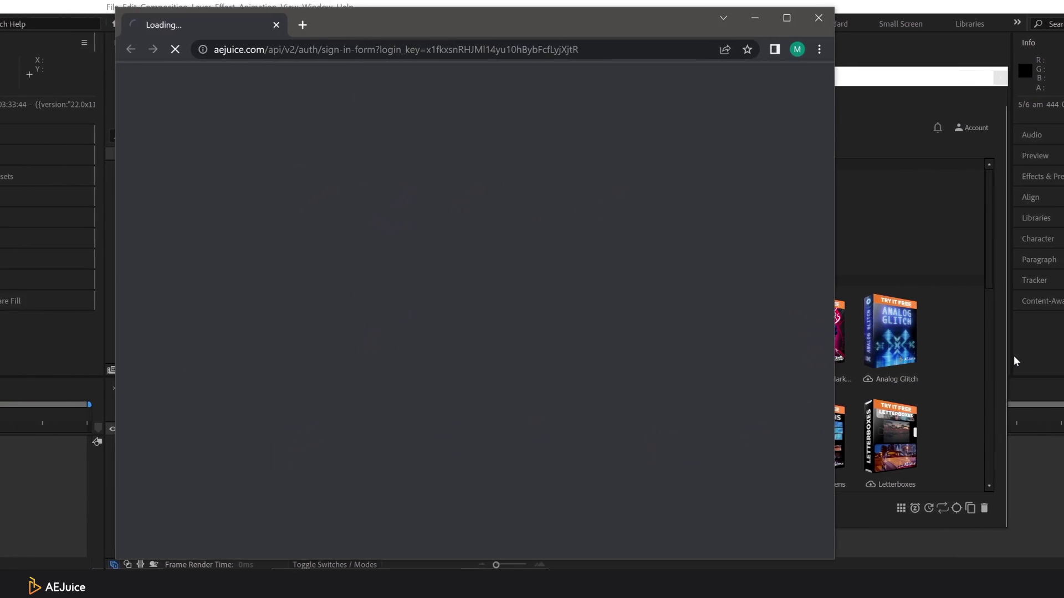
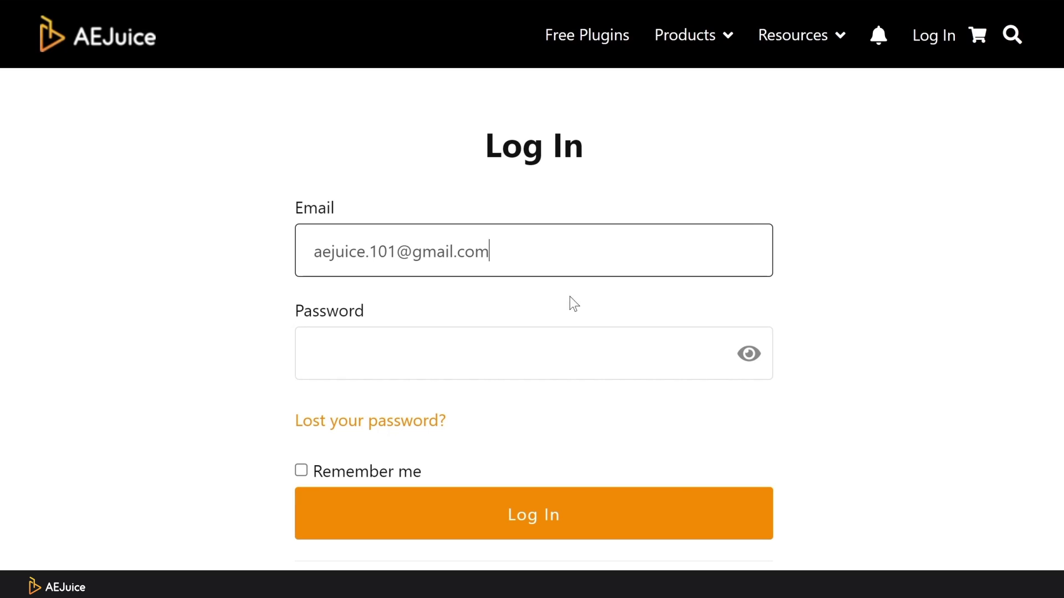
# Step: Sign in on the AEJuice page with the account e-mail and password
pyautogui.press('Tab')
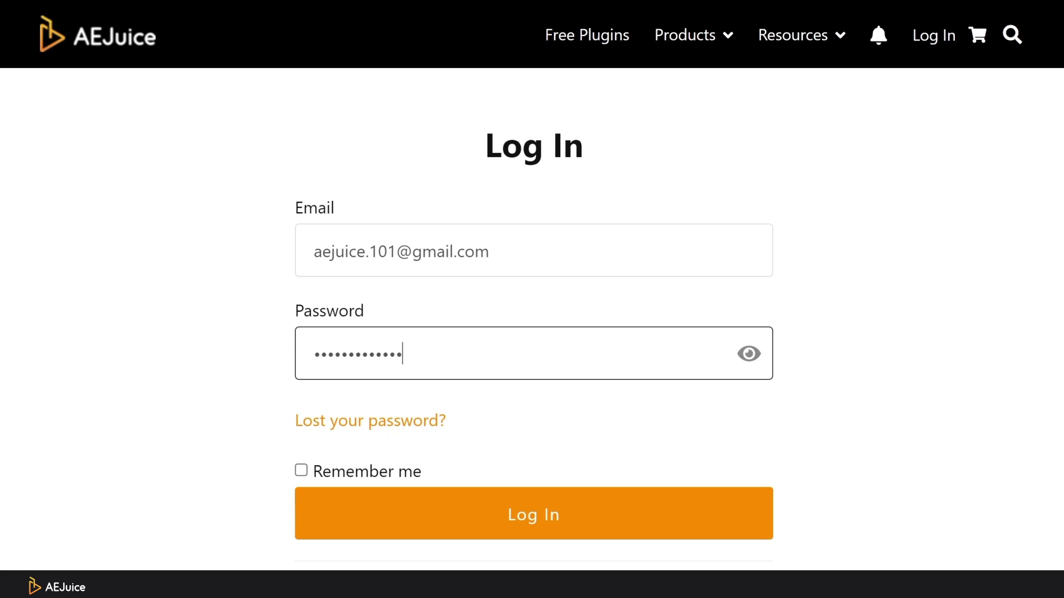
pyautogui.click(595, 524)
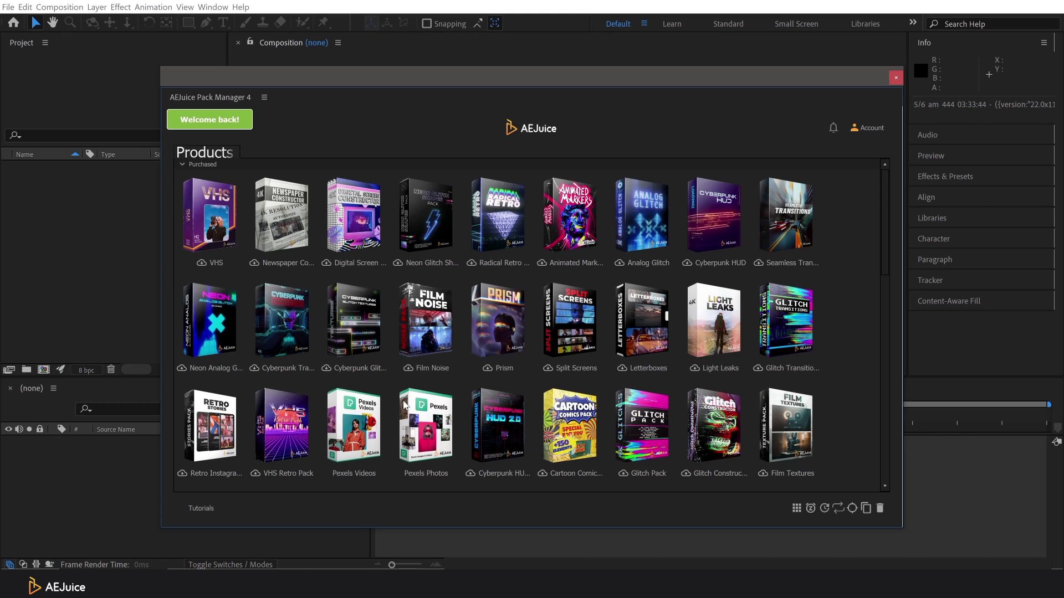
# Step: Download the Neon Glitch Shapes pack, browse its Shapes clips, then return to Products
pyautogui.click(428, 235)
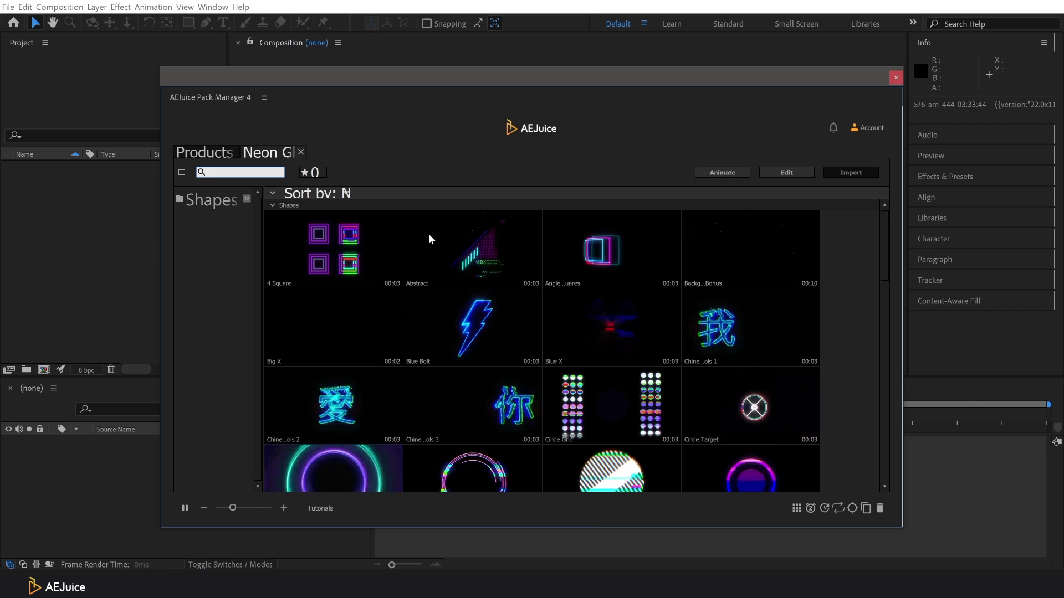
pyautogui.scroll(-6, 448, 257)
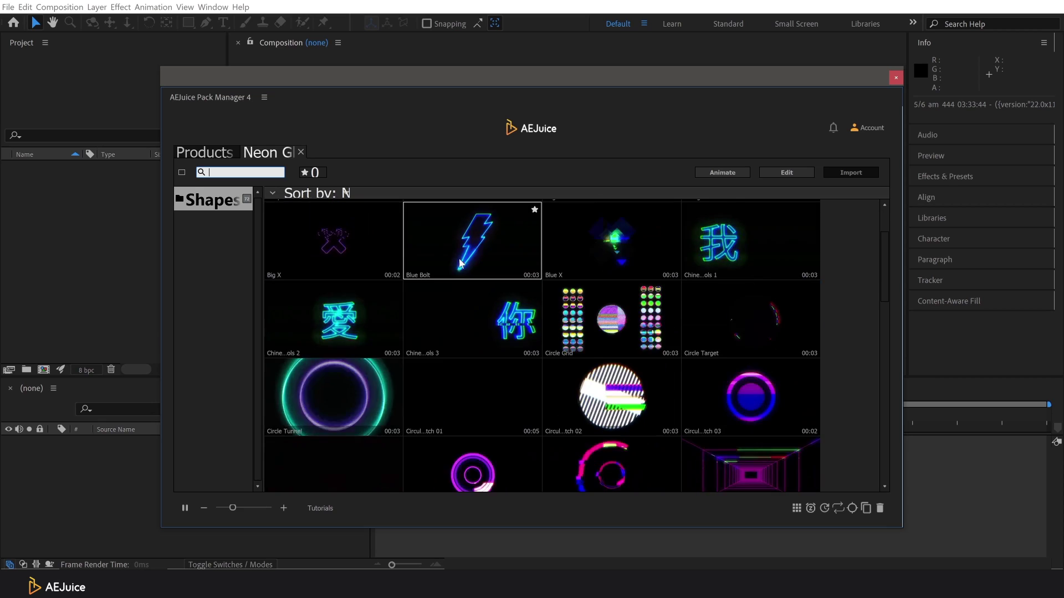
pyautogui.scroll(-8, 606, 294)
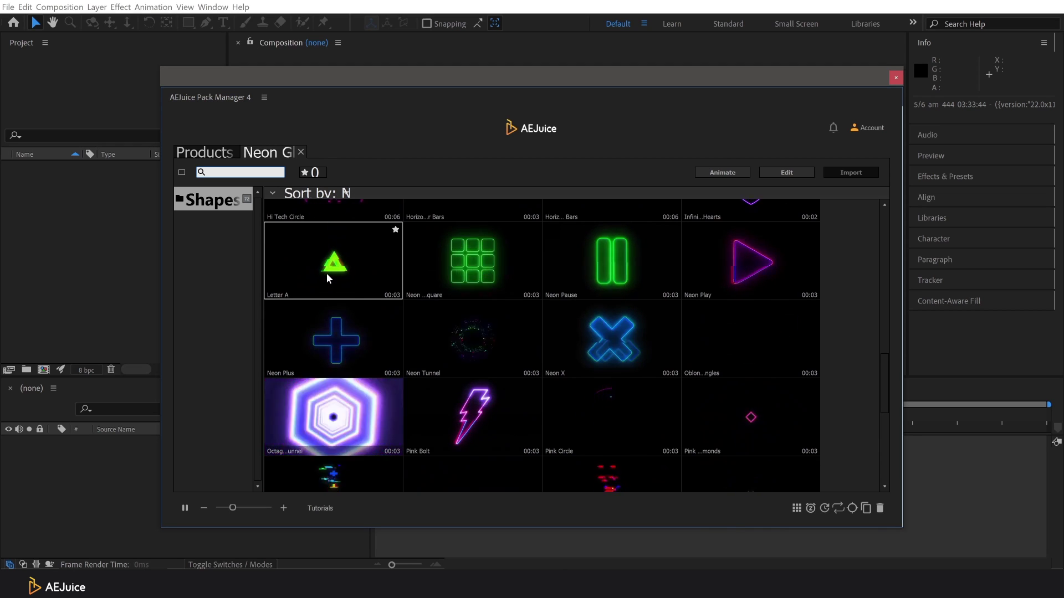
pyautogui.click(224, 154)
# Step: Run a context-menu action on Neon Glitch Shapes and open the pack's contents
pyautogui.rightClick(423, 210)
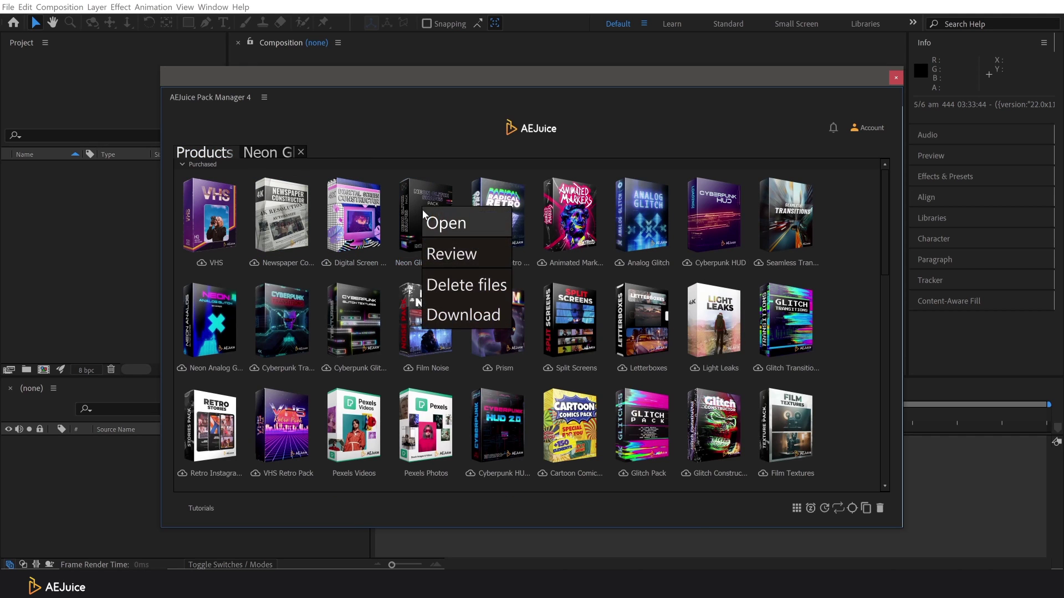
pyautogui.click(452, 308)
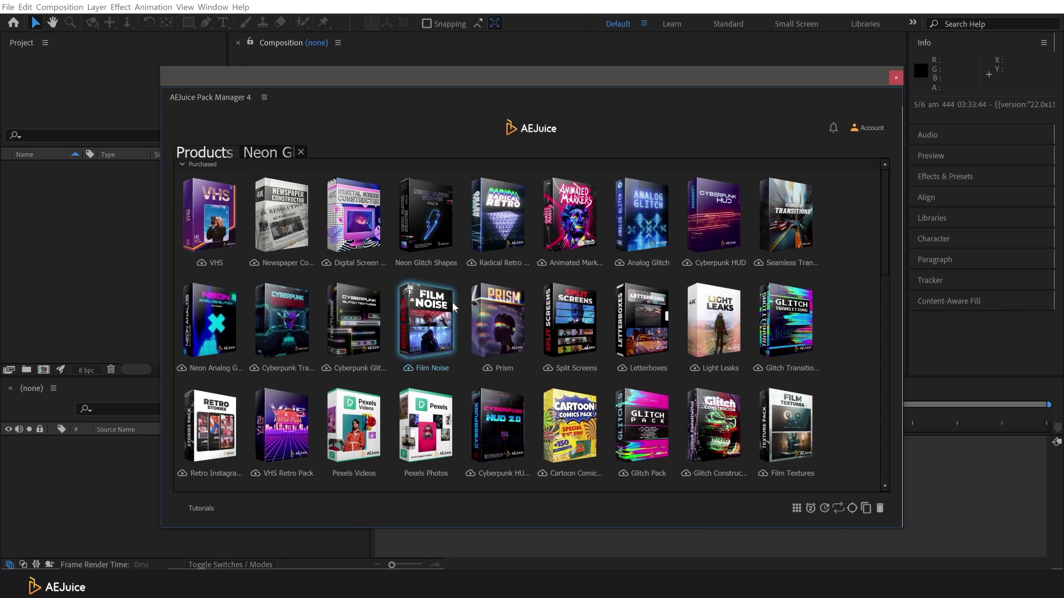
pyautogui.doubleClick(418, 228)
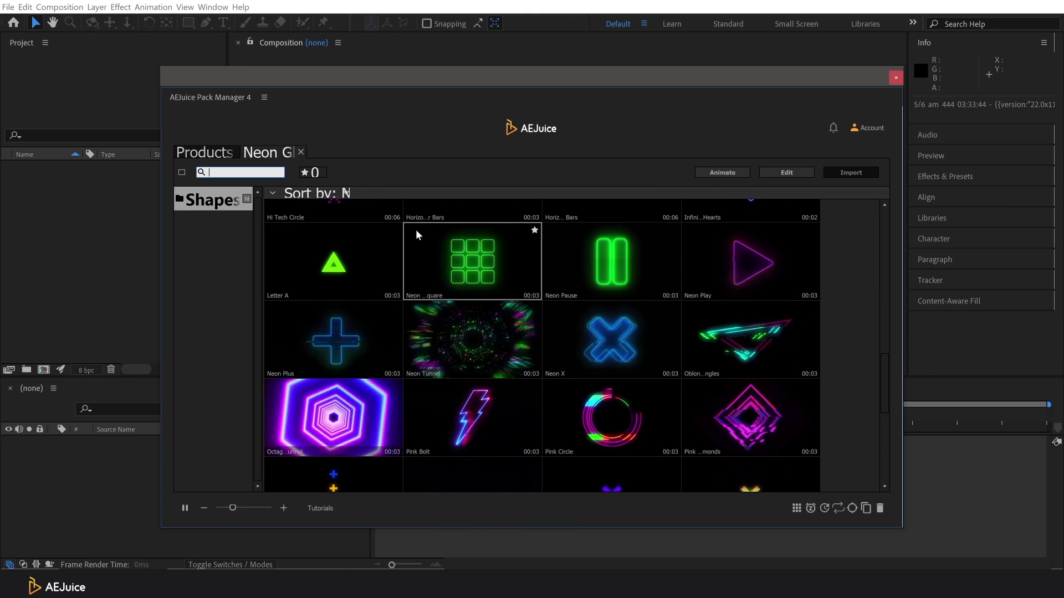
# Step: Back on the Products grid, refresh the purchased packs via Account > Refresh Purchases
pyautogui.click(205, 153)
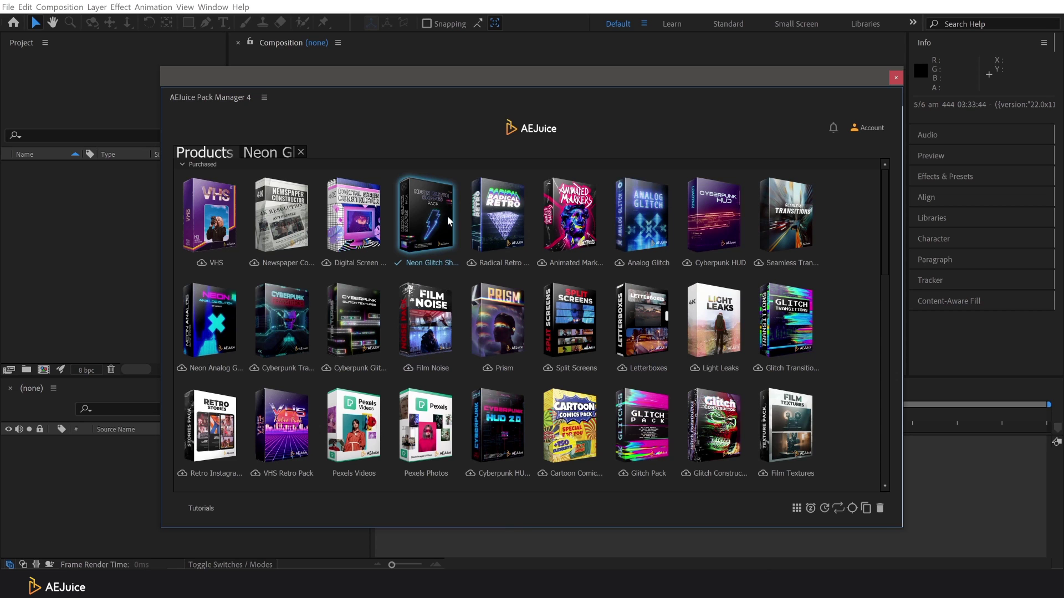
pyautogui.click(877, 131)
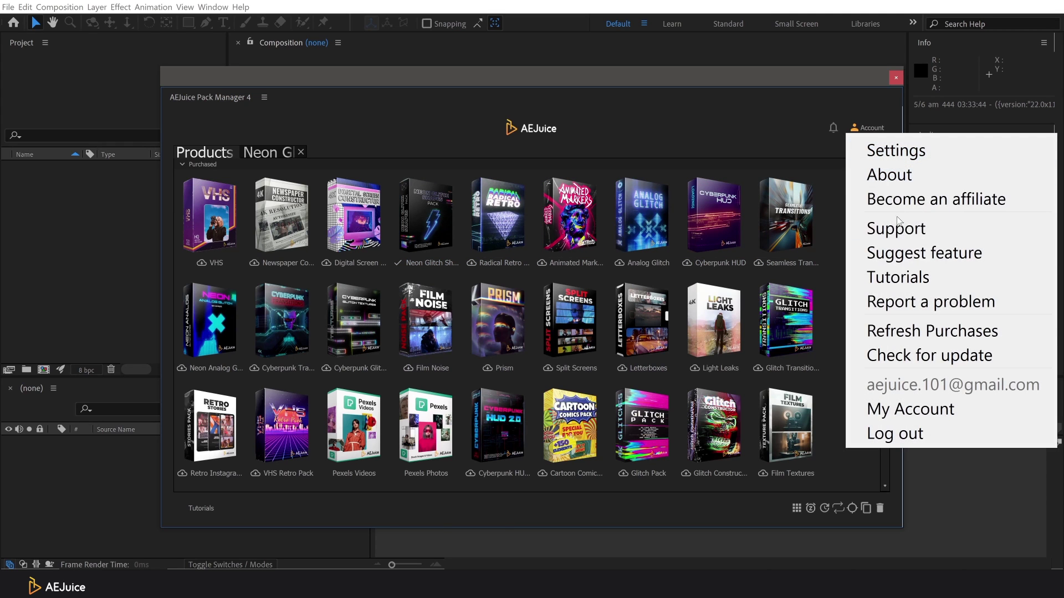
pyautogui.click(902, 333)
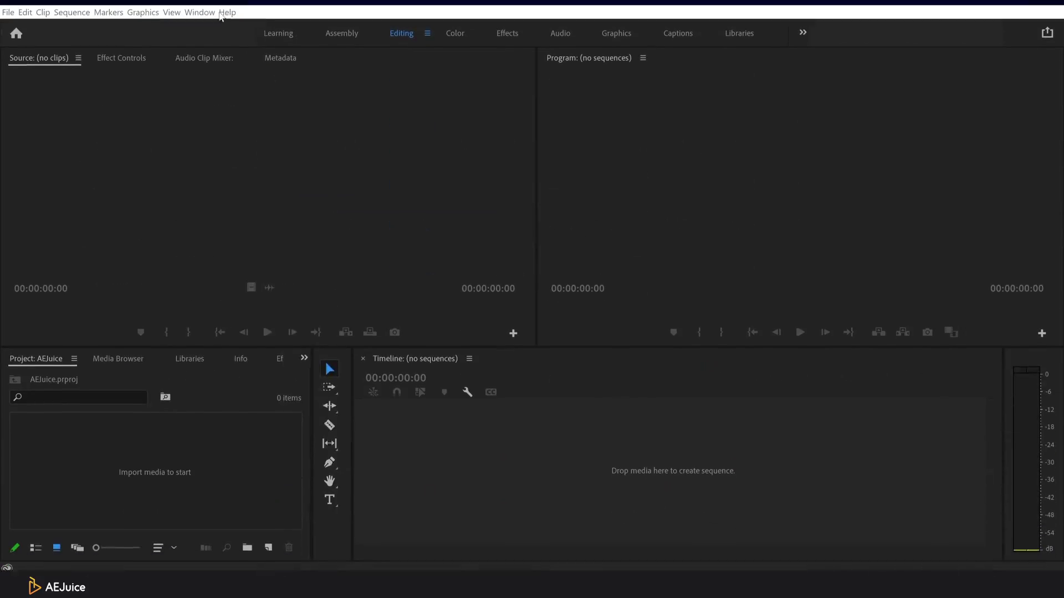
# Step: Open AEJuice Pack Manager 4 from Window > Extensions in Premiere Pro and choose Account > Log in
pyautogui.click(199, 7)
pyautogui.moveTo(222, 36)
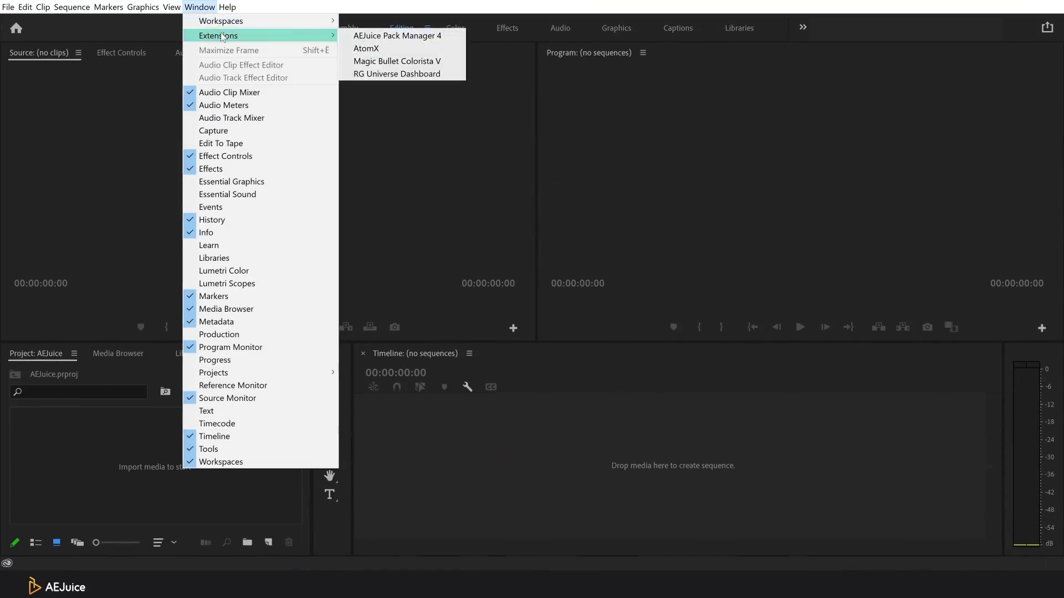
pyautogui.click(373, 37)
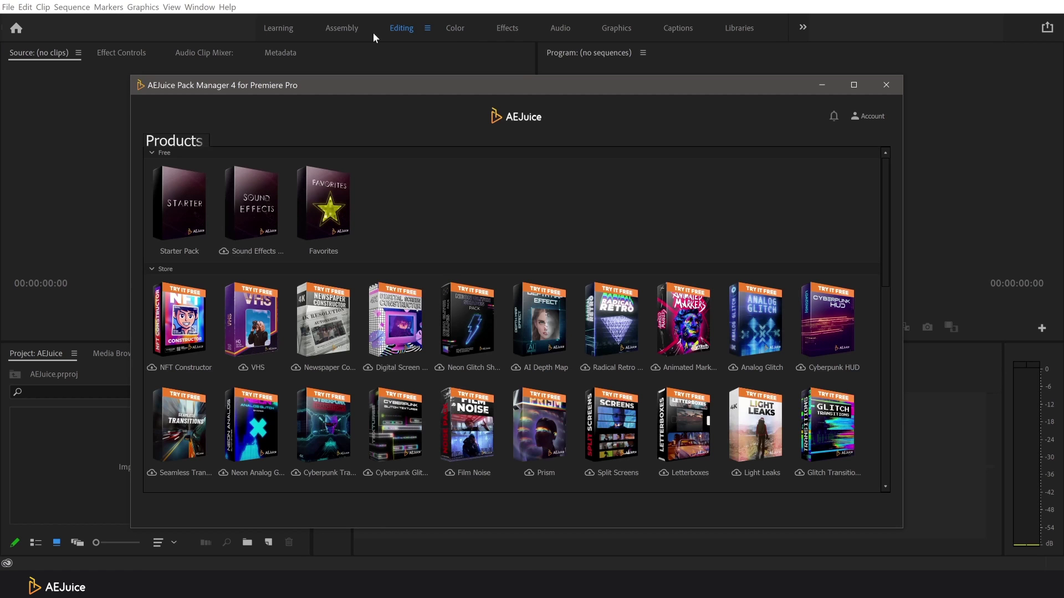
pyautogui.click(869, 118)
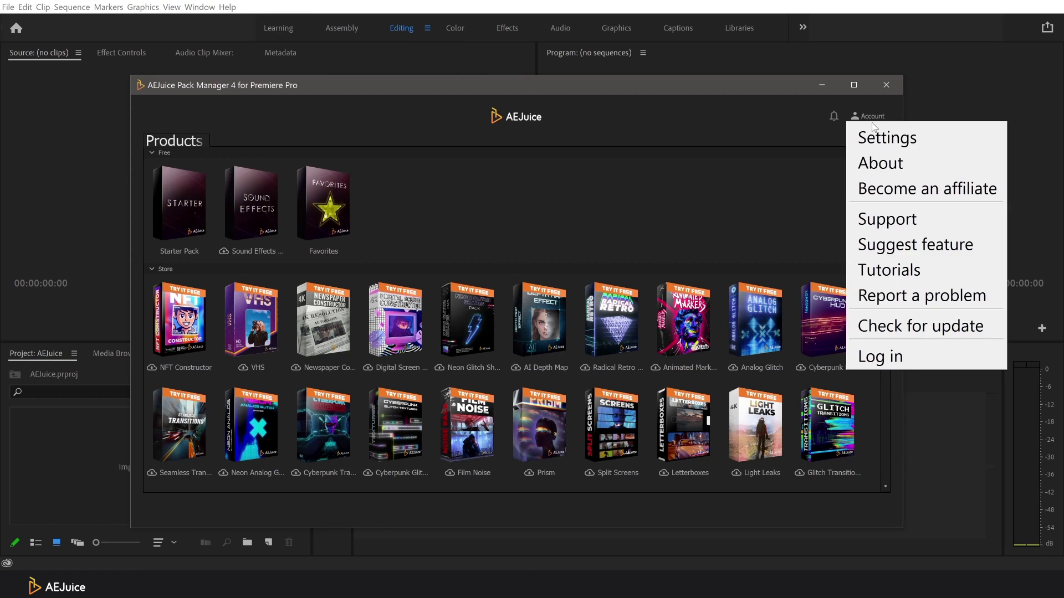
pyautogui.click(909, 350)
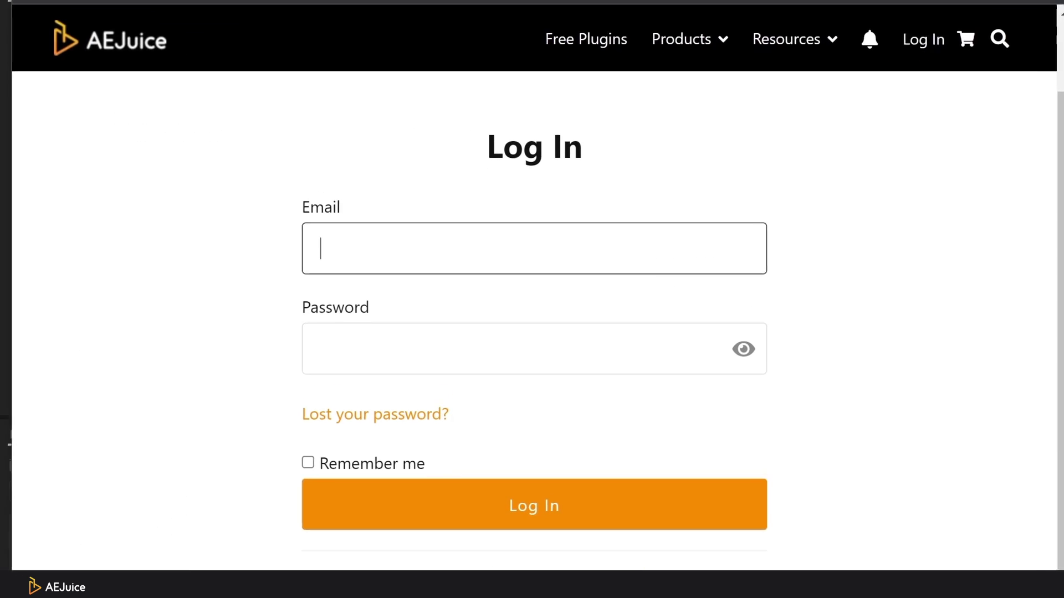
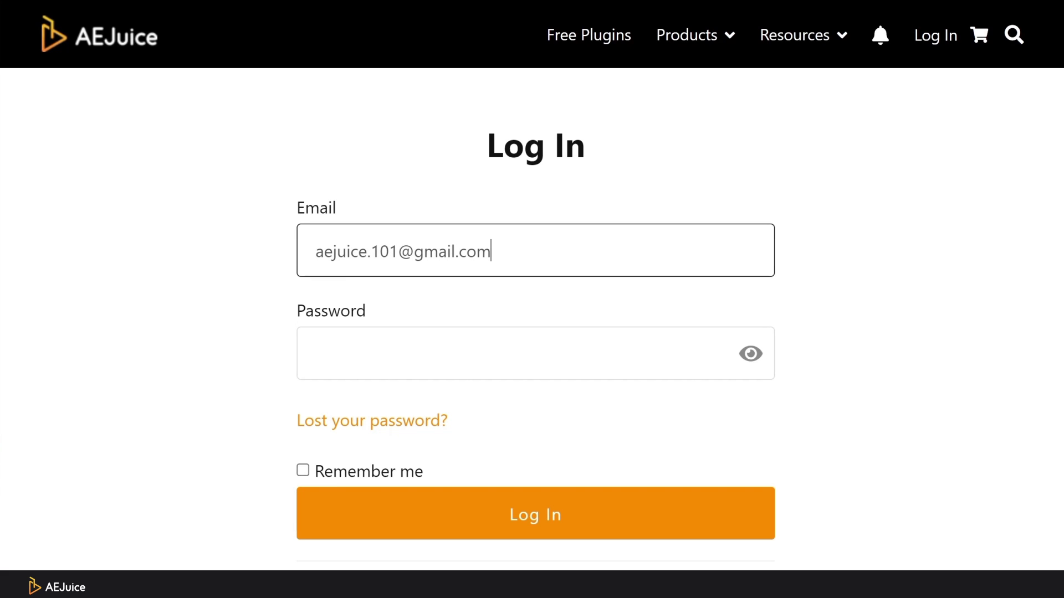
# Step: Log in on the AEJuice page with the account e-mail and password
pyautogui.click(316, 353)
pyautogui.write('•••')
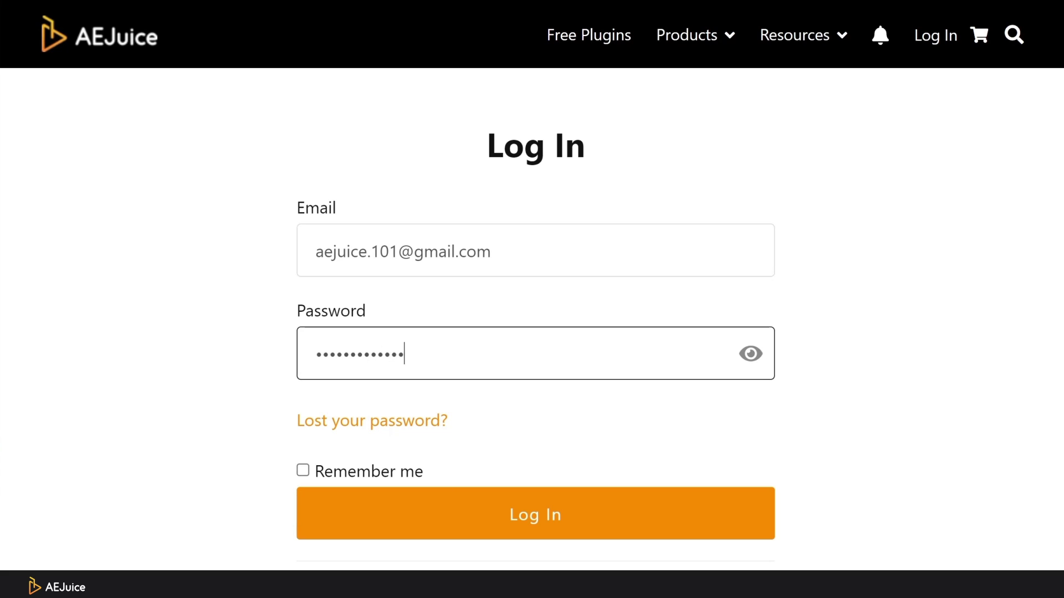
pyautogui.click(567, 509)
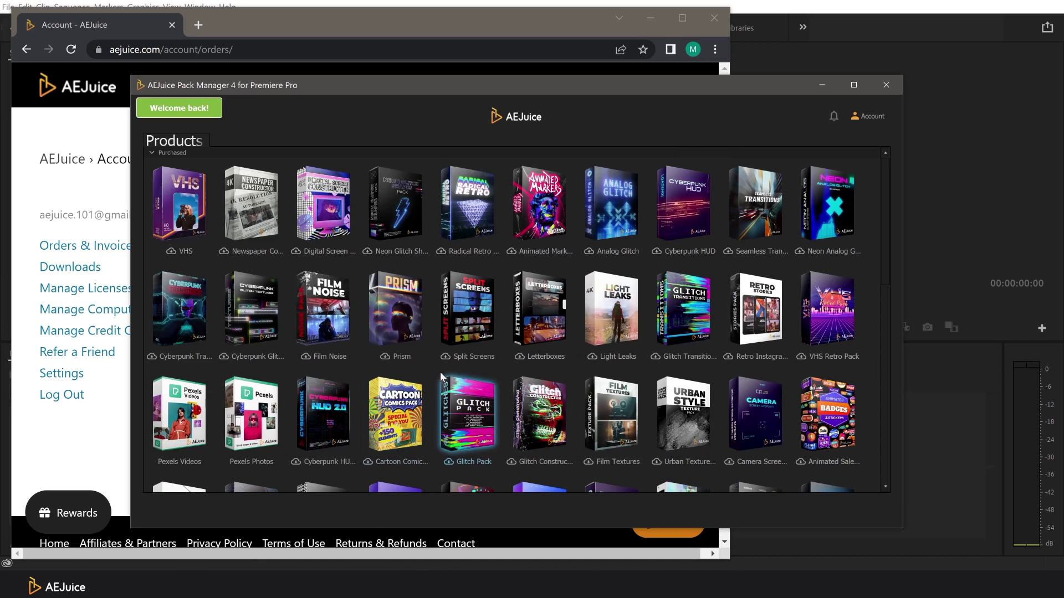
# Step: Download the Radical Retro pack in Pack Manager and scroll through its noise and glitch clips
pyautogui.click(653, 17)
pyautogui.click(486, 202)
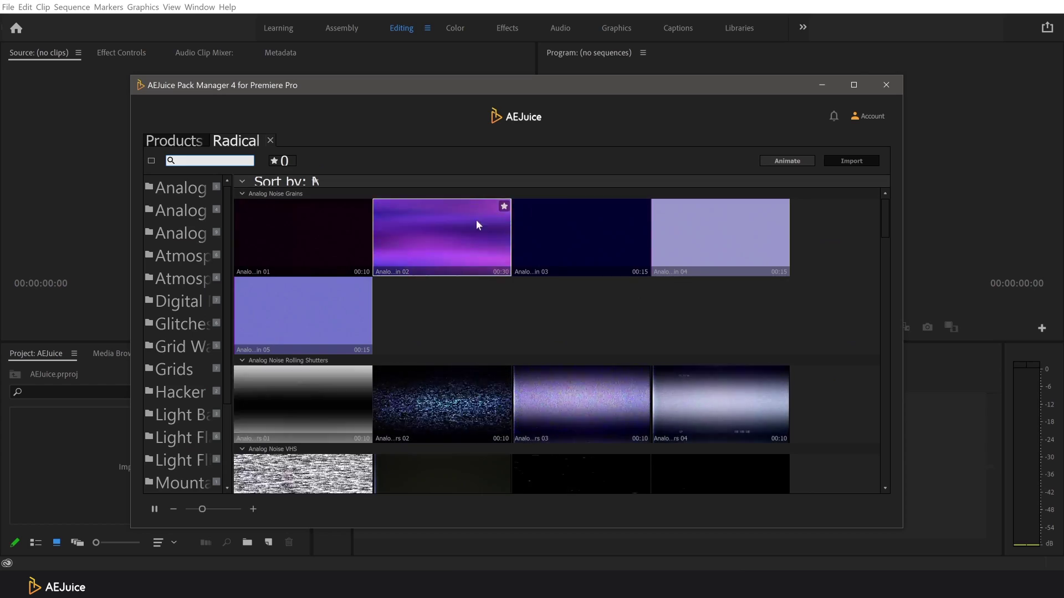
pyautogui.scroll(-8, 503, 269)
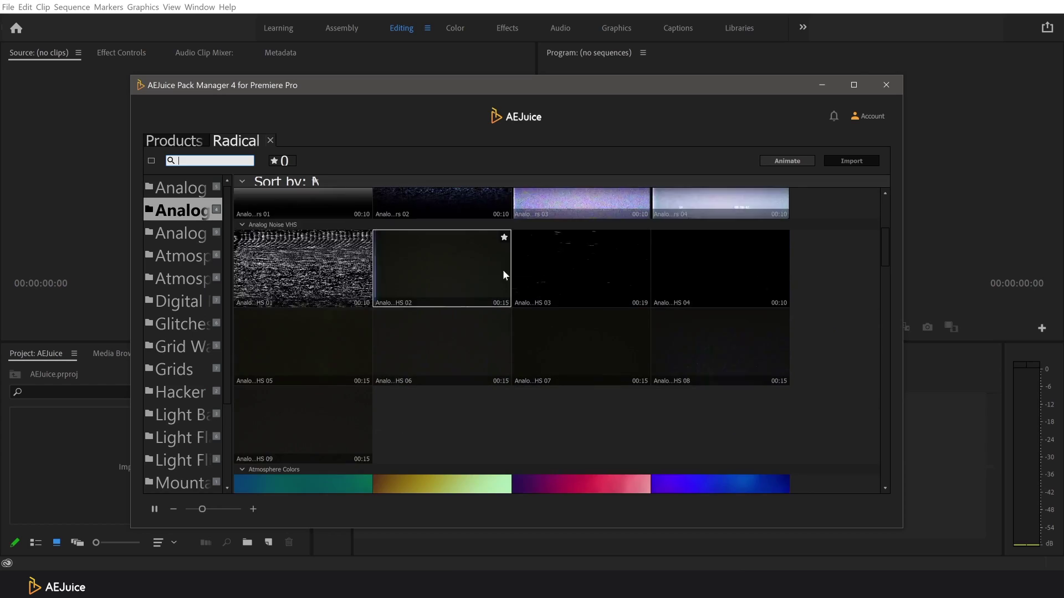
pyautogui.scroll(-10, 556, 310)
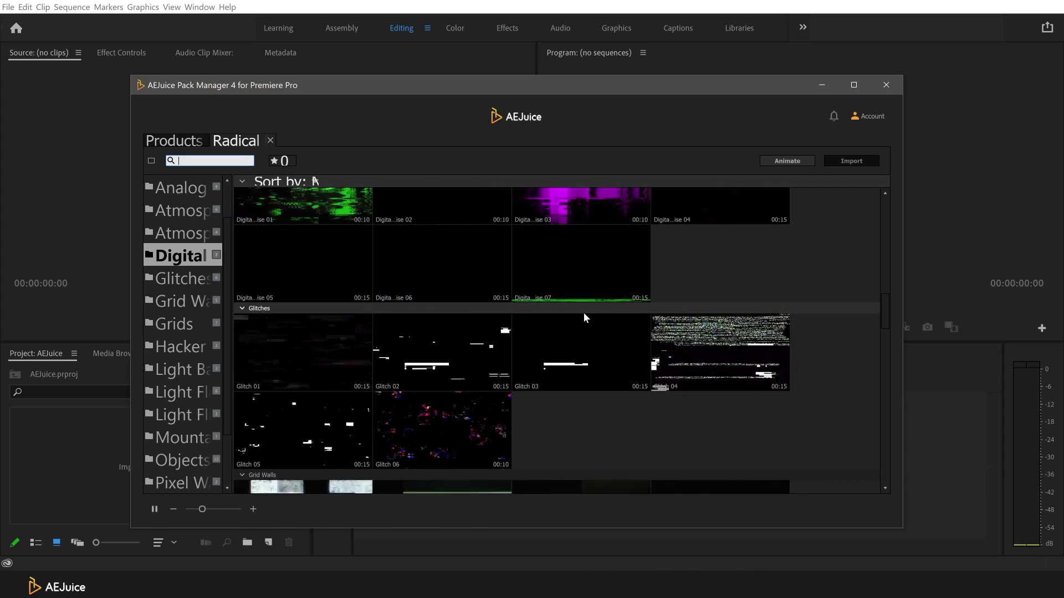
# Step: On the Products grid, download Radical Retro from its context menu and refresh purchases via Account
pyautogui.click(182, 142)
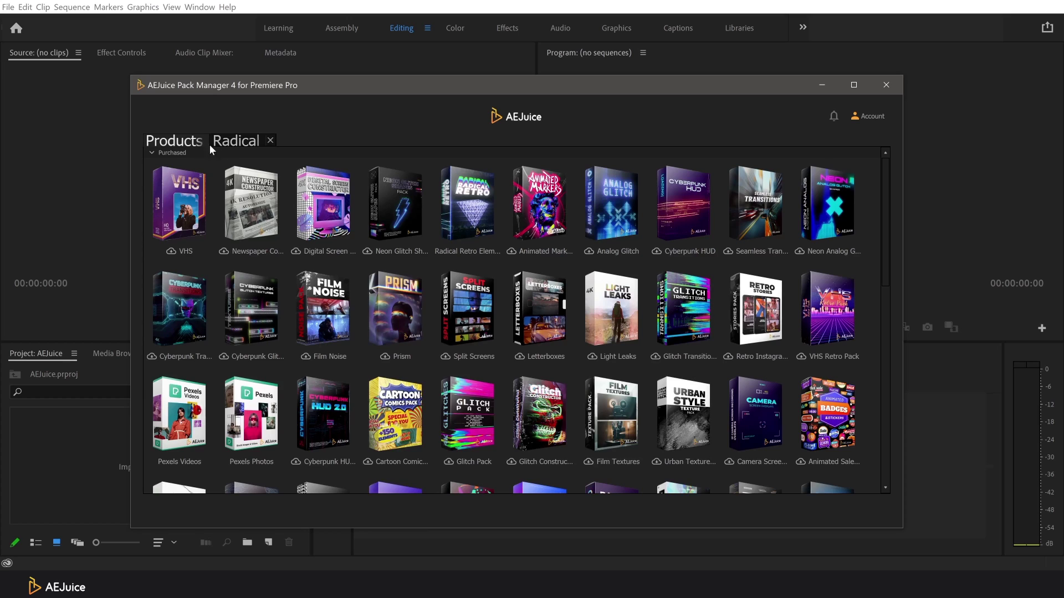
pyautogui.rightClick(467, 210)
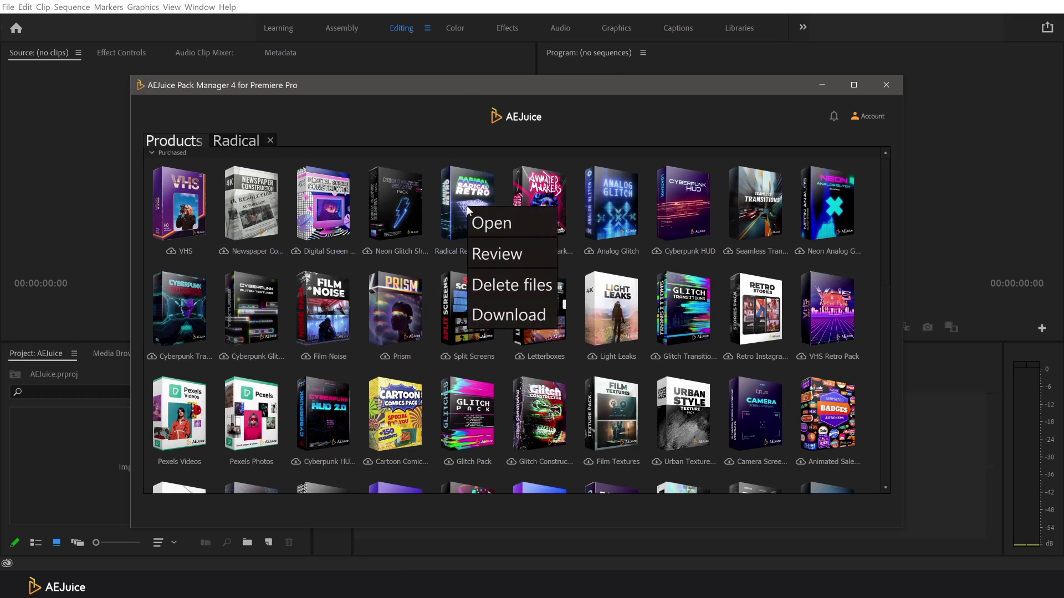
pyautogui.click(501, 302)
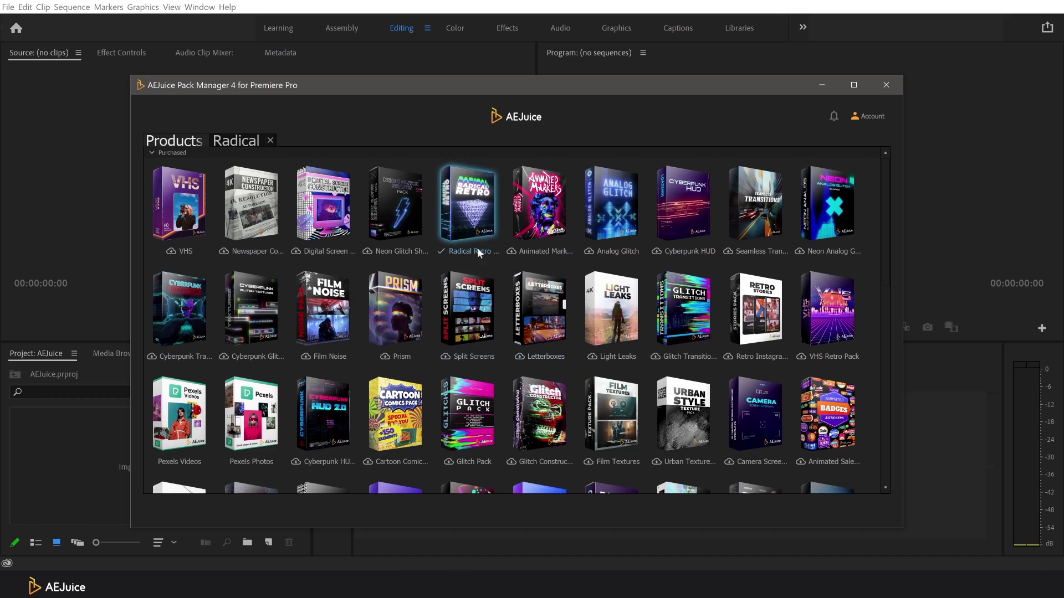
pyautogui.click(866, 116)
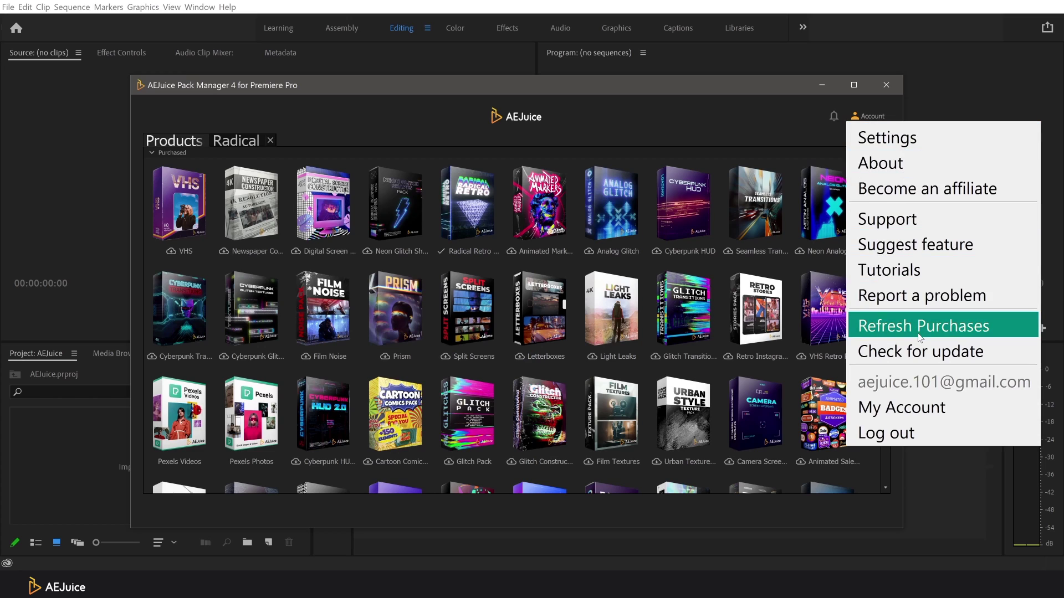
pyautogui.click(917, 331)
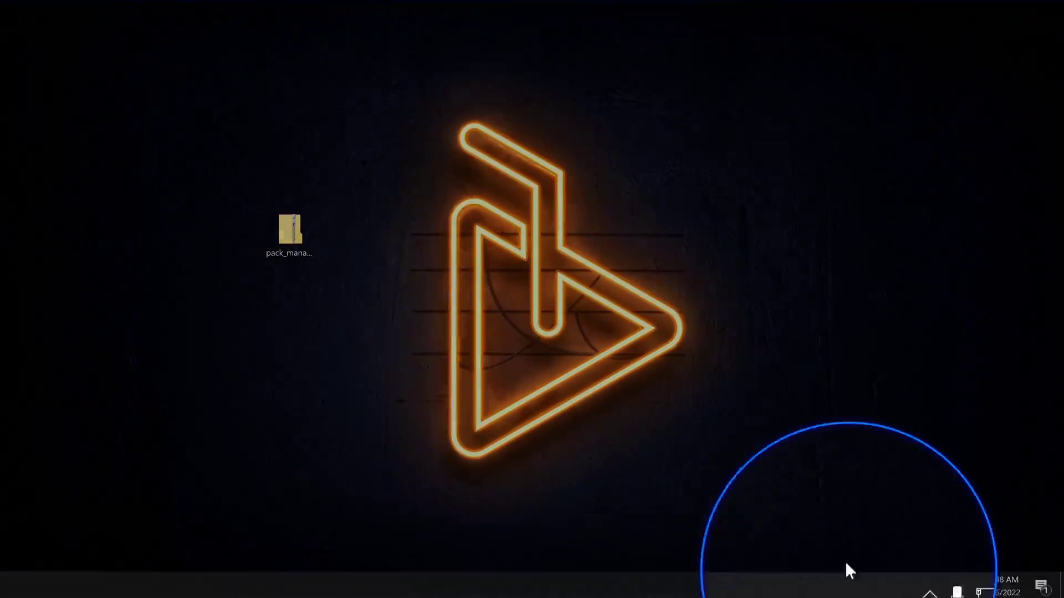
# Step: Launch AEJuice Pack Manager Standalone from the system tray and request an account log in
pyautogui.click(893, 588)
pyautogui.rightClick(897, 546)
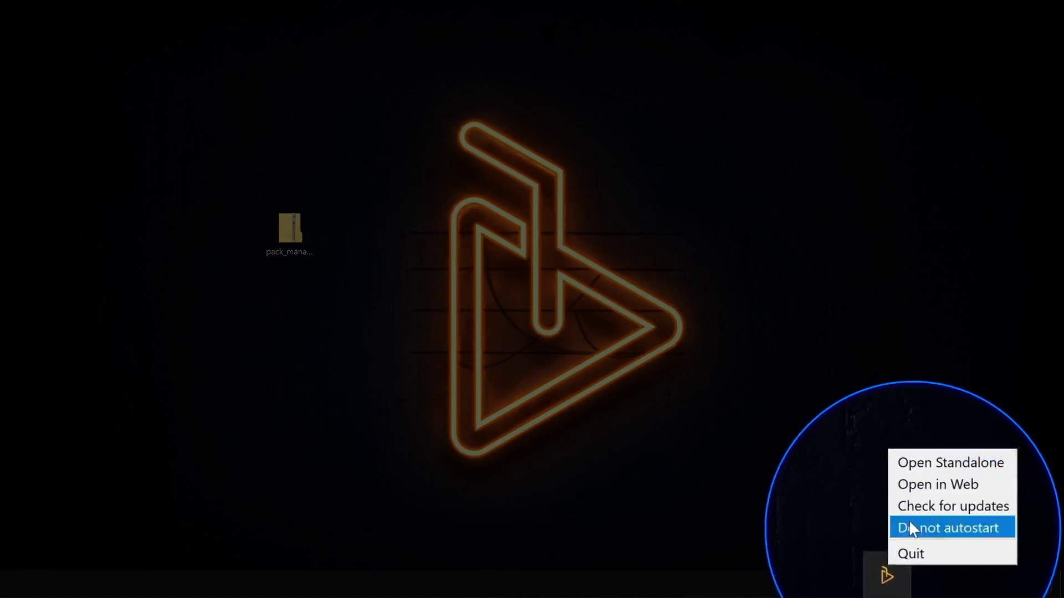
pyautogui.click(915, 481)
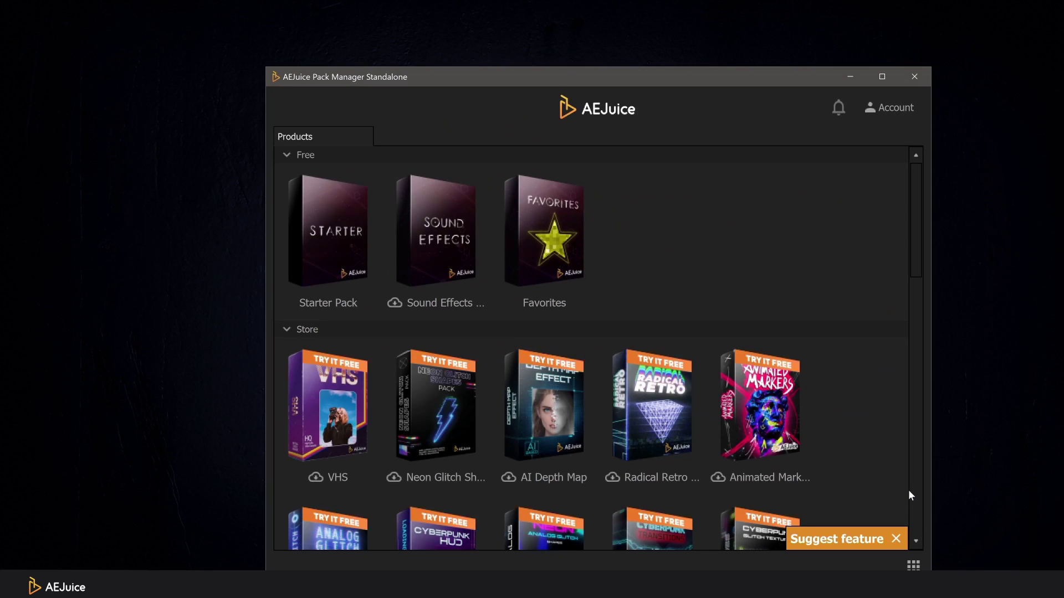
pyautogui.click(883, 106)
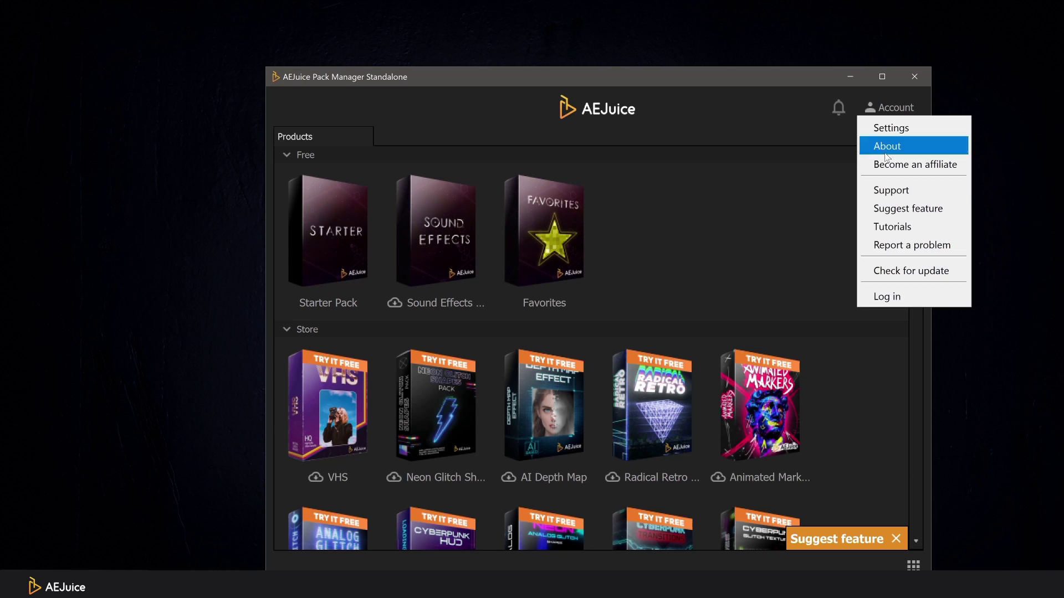
pyautogui.click(903, 297)
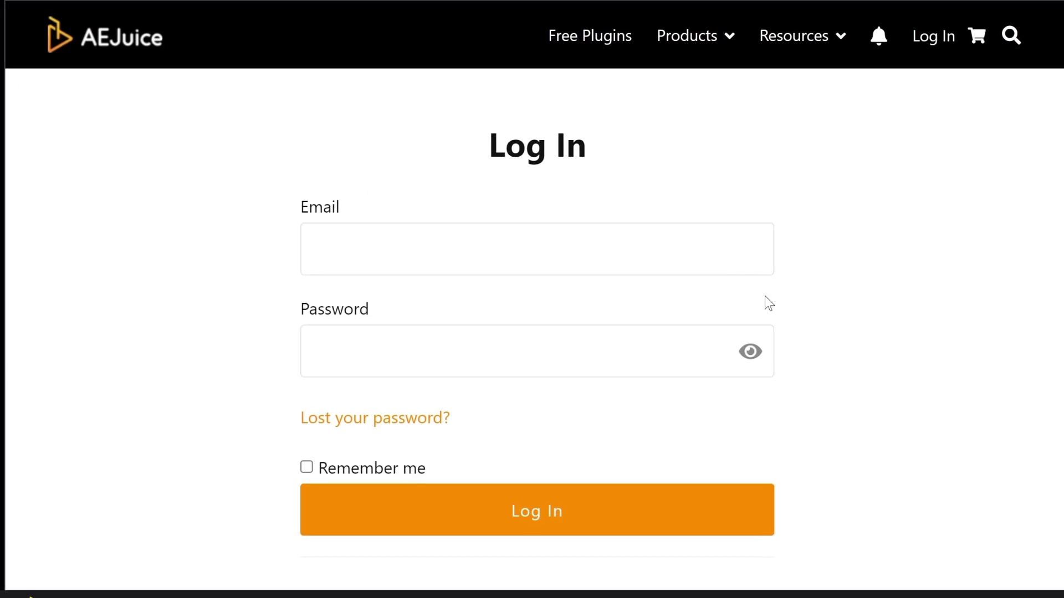
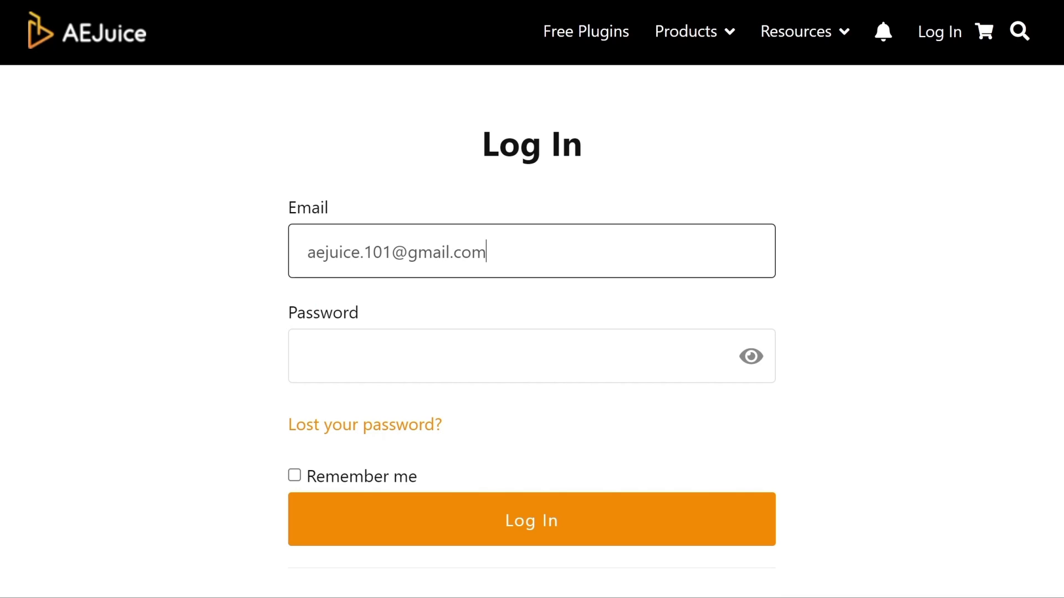
# Step: Sign in on the aejuice.com Log In page with the account email and password
pyautogui.press('Tab')
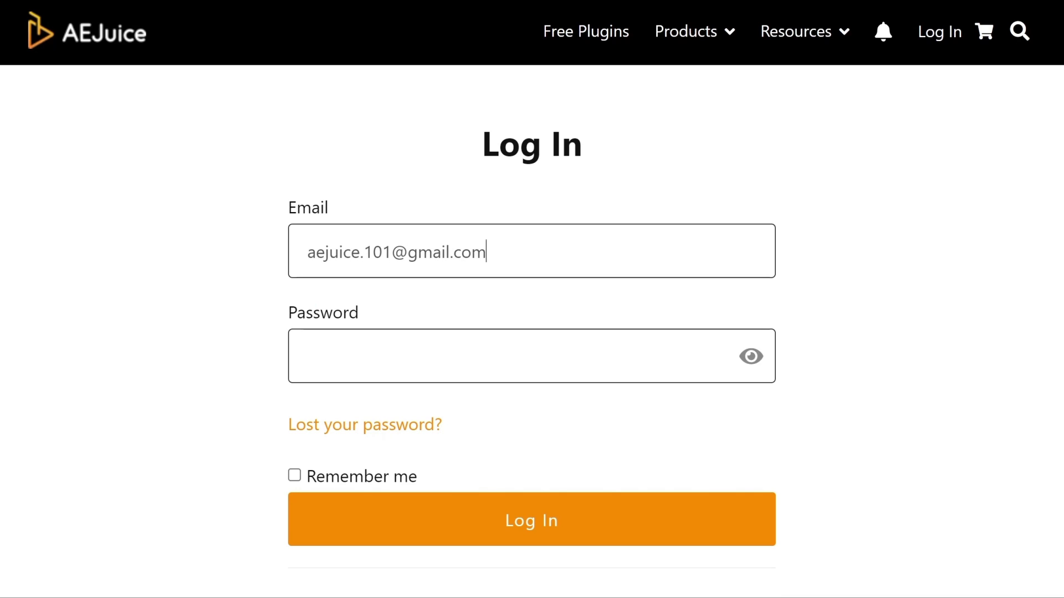
pyautogui.write('***')
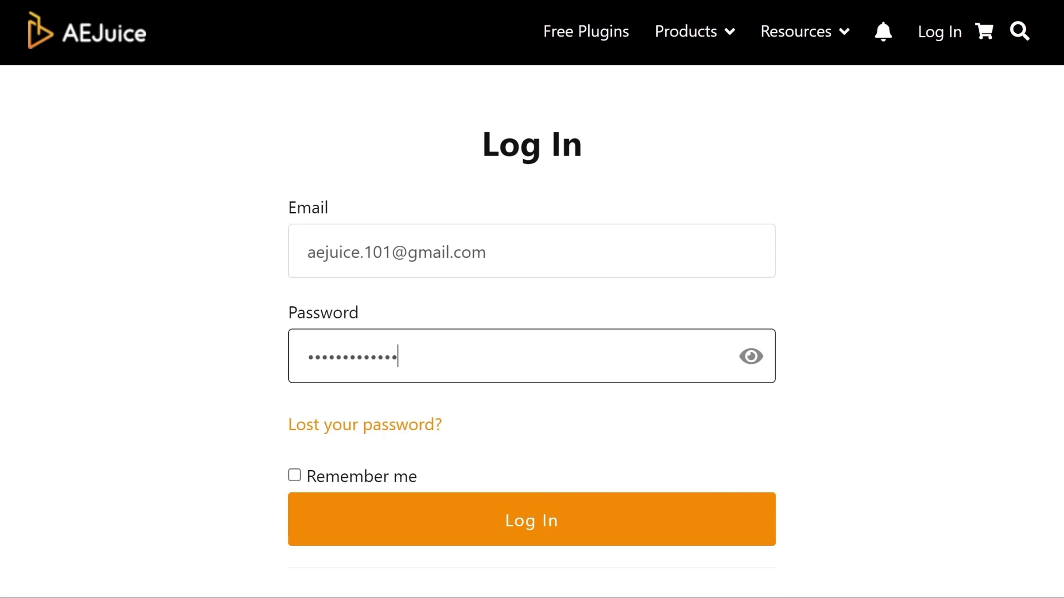
pyautogui.click(595, 536)
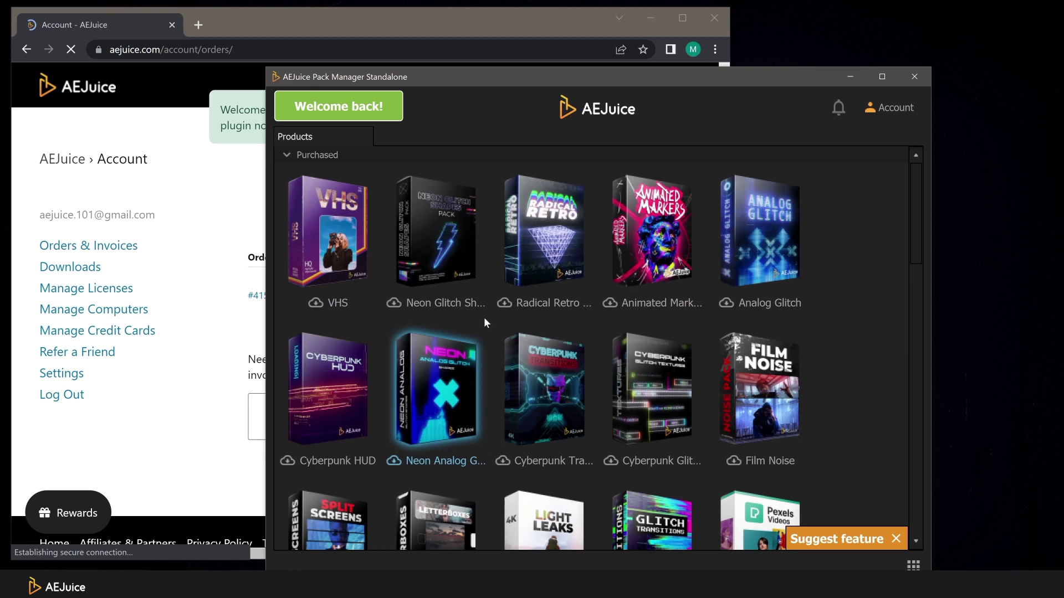
# Step: Open the Animated Markers pack in the pack manager and browse its Alphabet clips
pyautogui.click(650, 19)
pyautogui.click(650, 19)
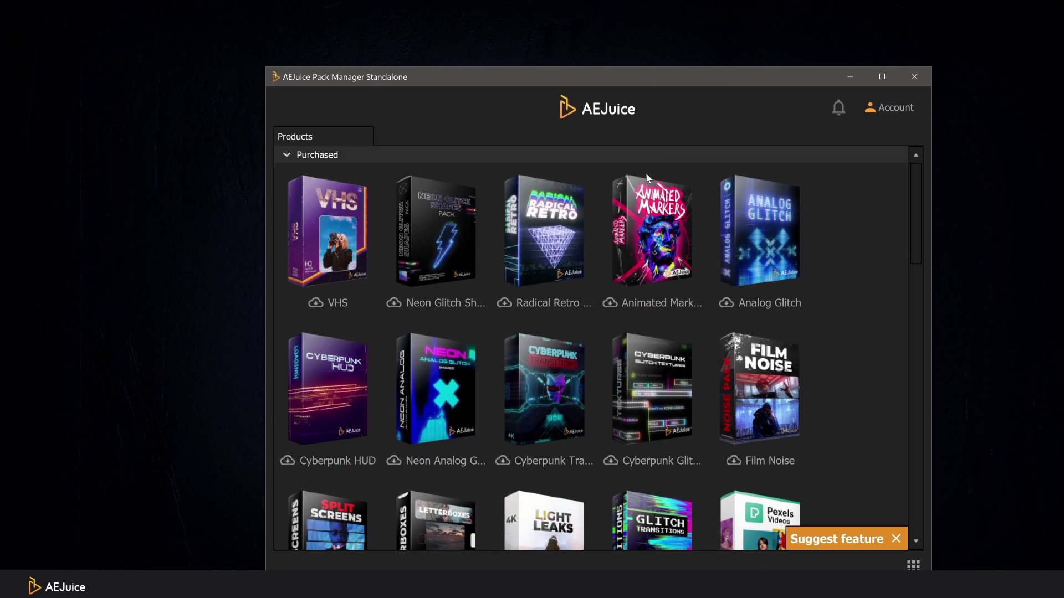
pyautogui.click(633, 226)
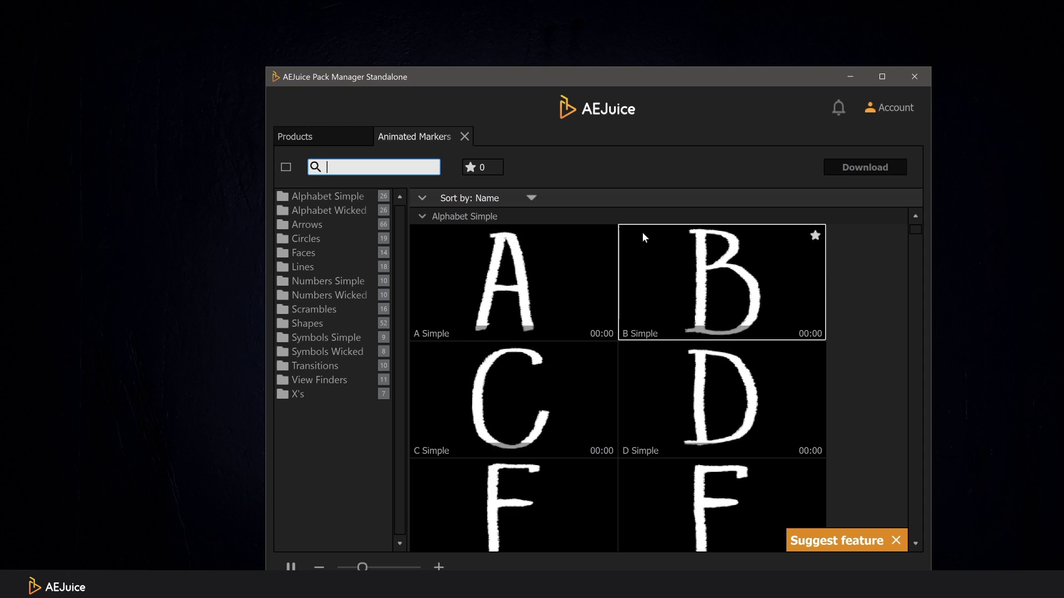
pyautogui.scroll(-12, 709, 309)
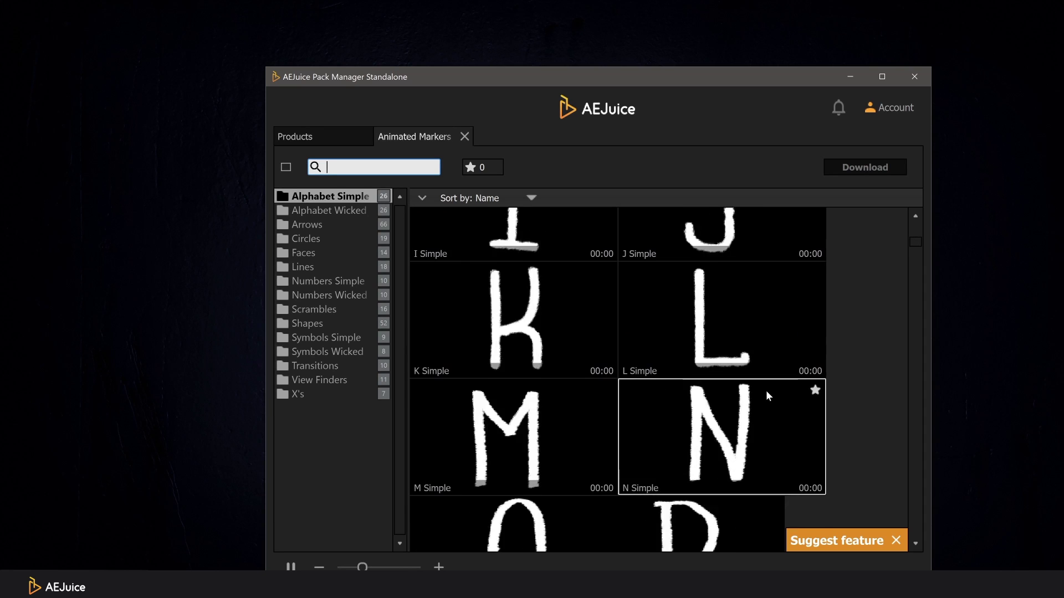
pyautogui.scroll(-14, 769, 393)
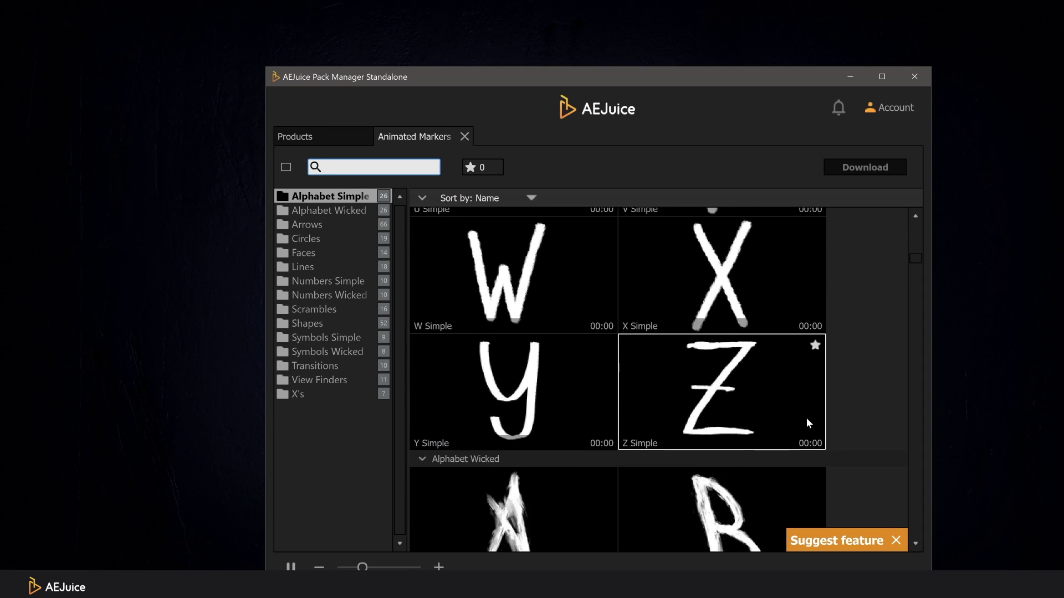
pyautogui.scroll(-4, 808, 425)
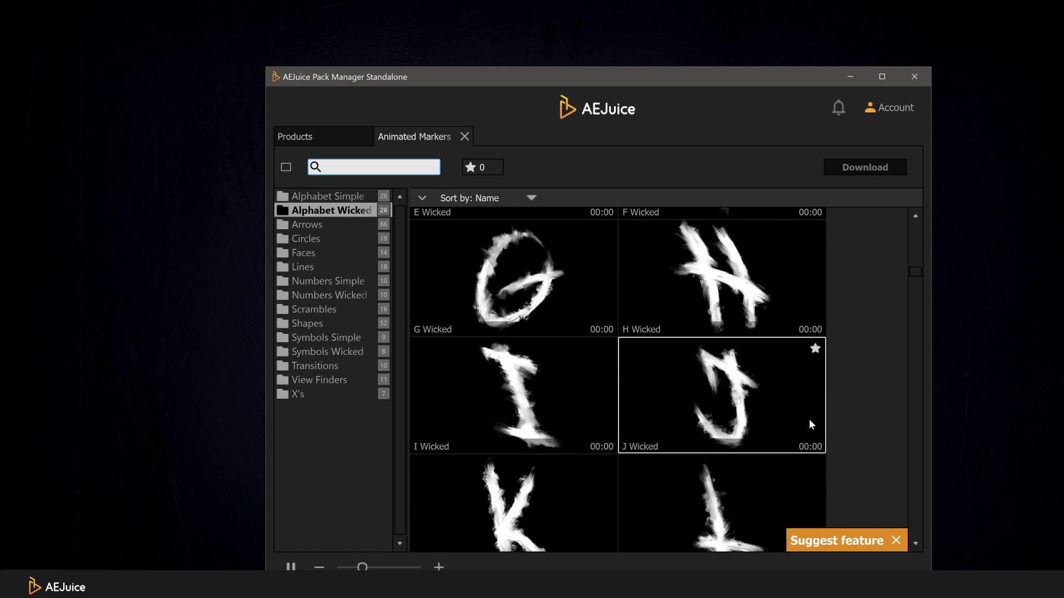
# Step: Download Animated Markers from the Products grid, then refresh the account's purchases
pyautogui.click(345, 136)
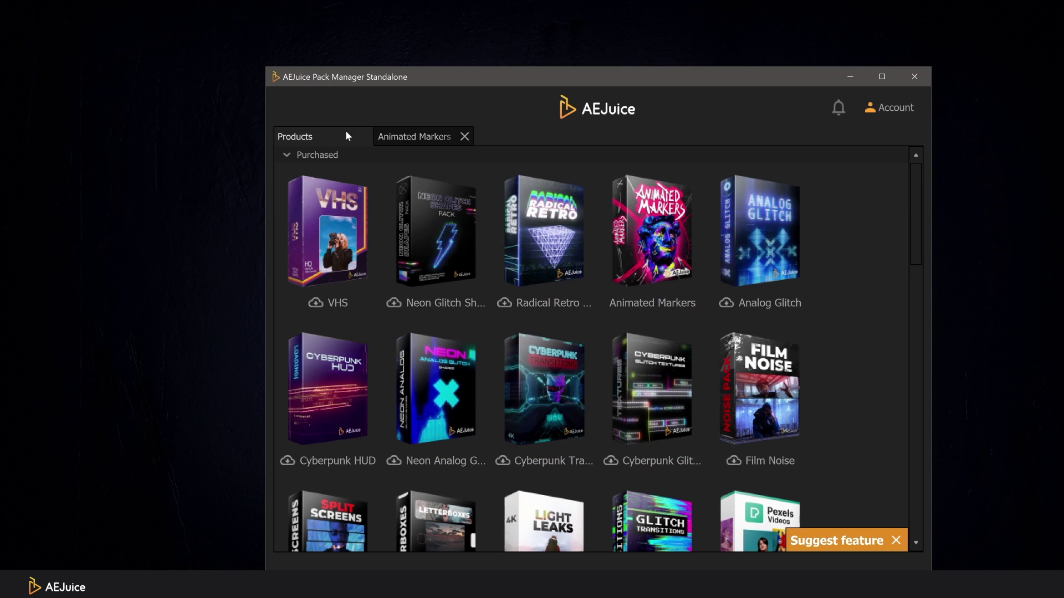
pyautogui.rightClick(669, 243)
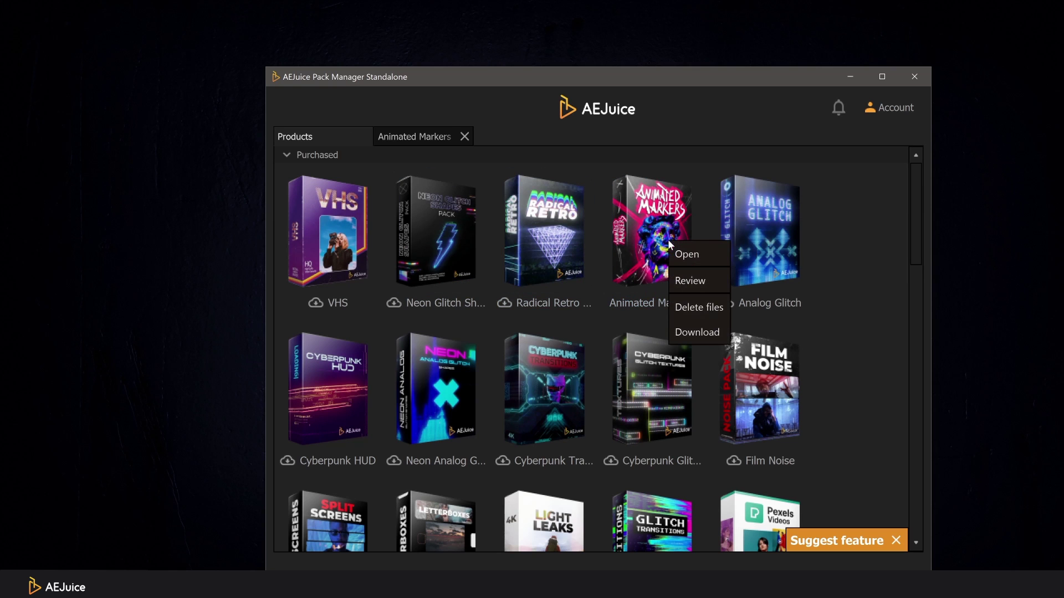
pyautogui.click(707, 333)
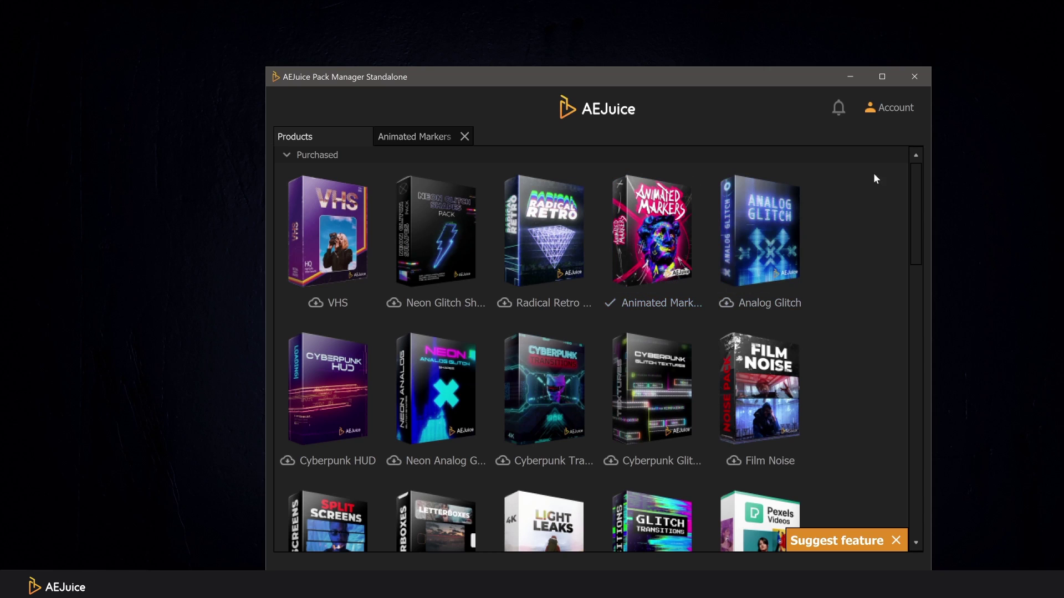
pyautogui.click(892, 110)
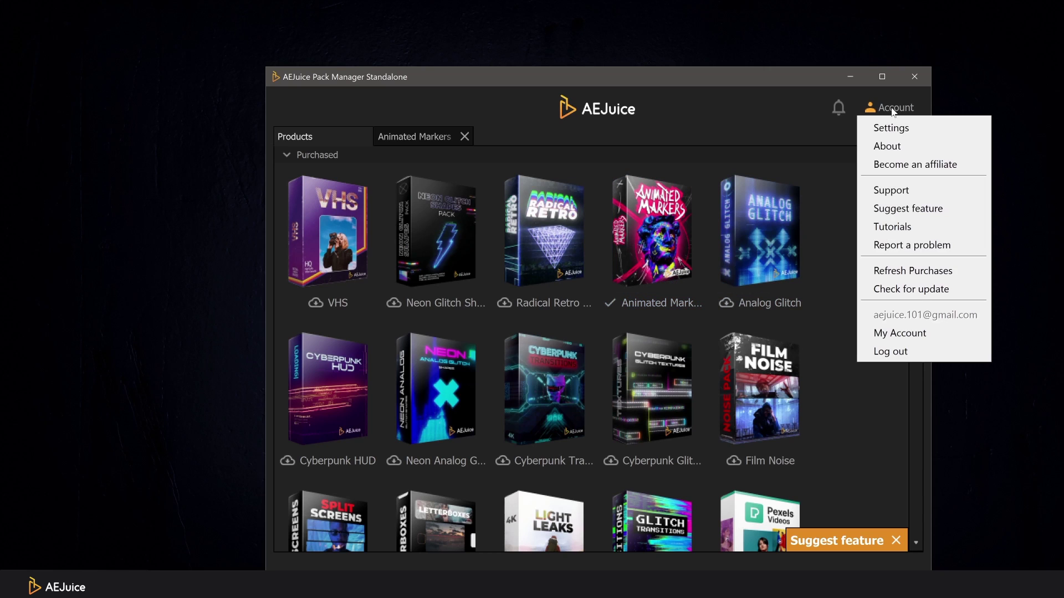
pyautogui.click(948, 276)
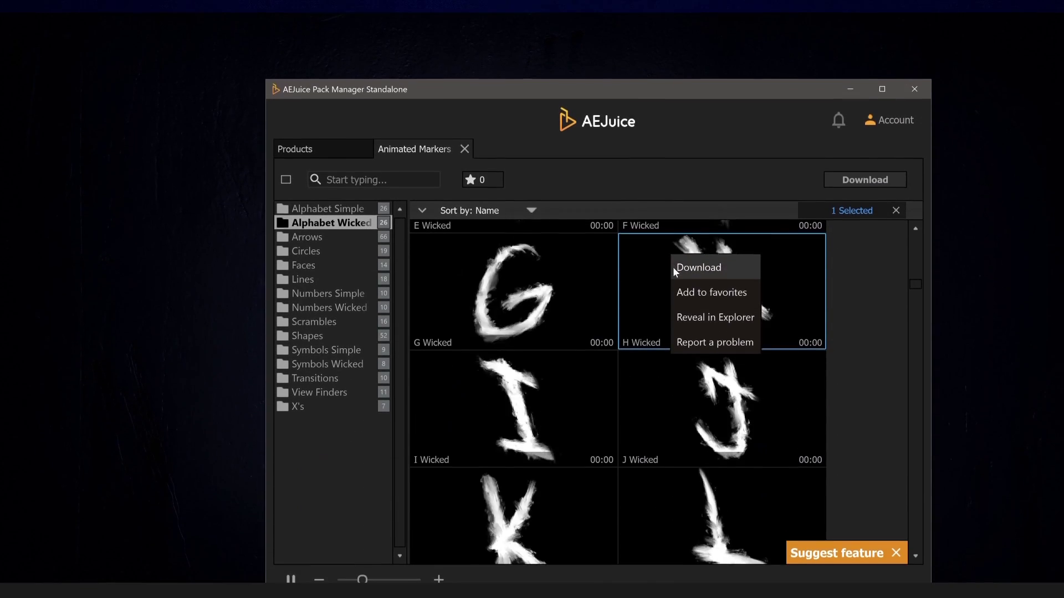
# Step: Reveal the Animated Markers clips in File Explorer and scroll through the downloaded .mov files
pyautogui.click(700, 314)
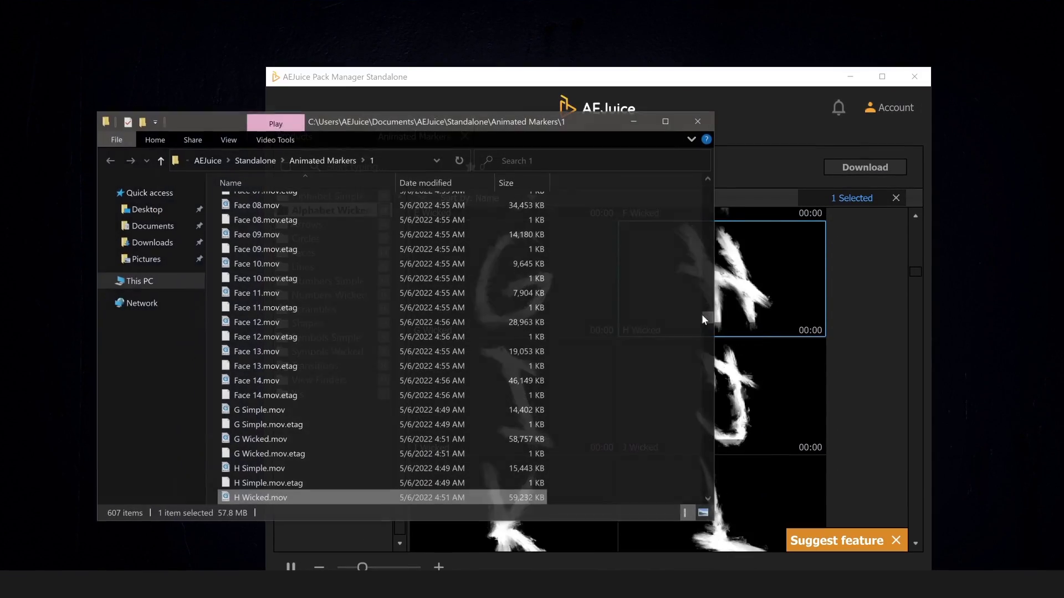
pyautogui.scroll(-2, 641, 350)
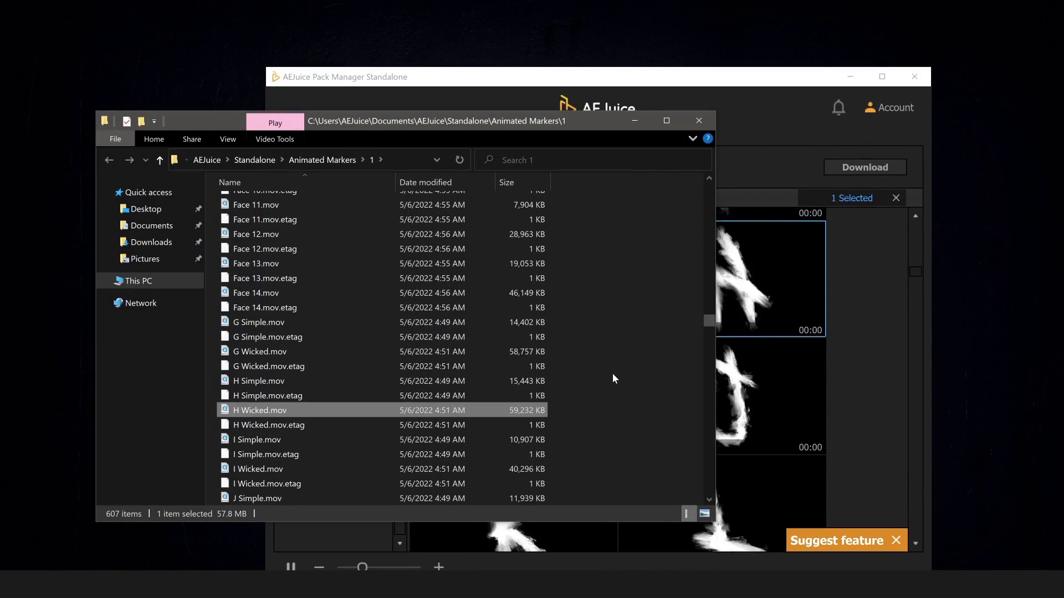
pyautogui.scroll(-8, 613, 374)
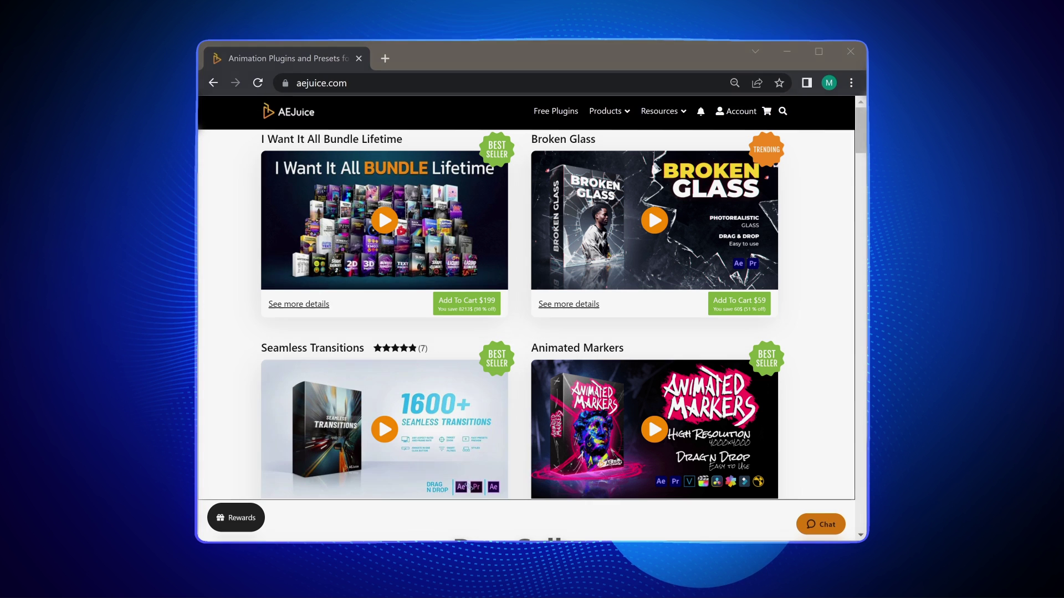
# Step: Go to the aejuice.com account Downloads page and view a product's download format options
pyautogui.moveTo(736, 112)
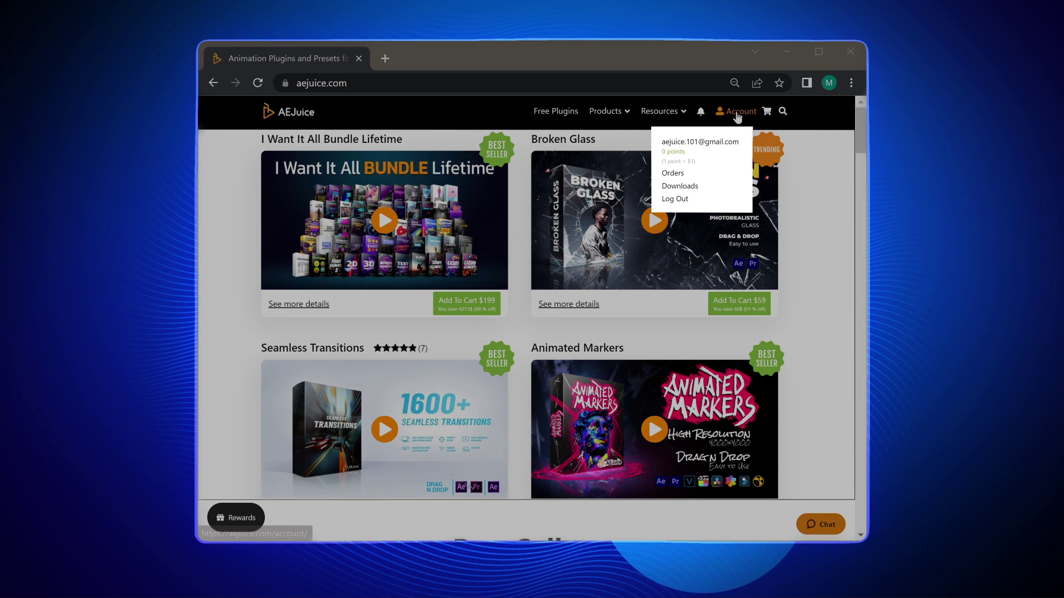
pyautogui.click(689, 189)
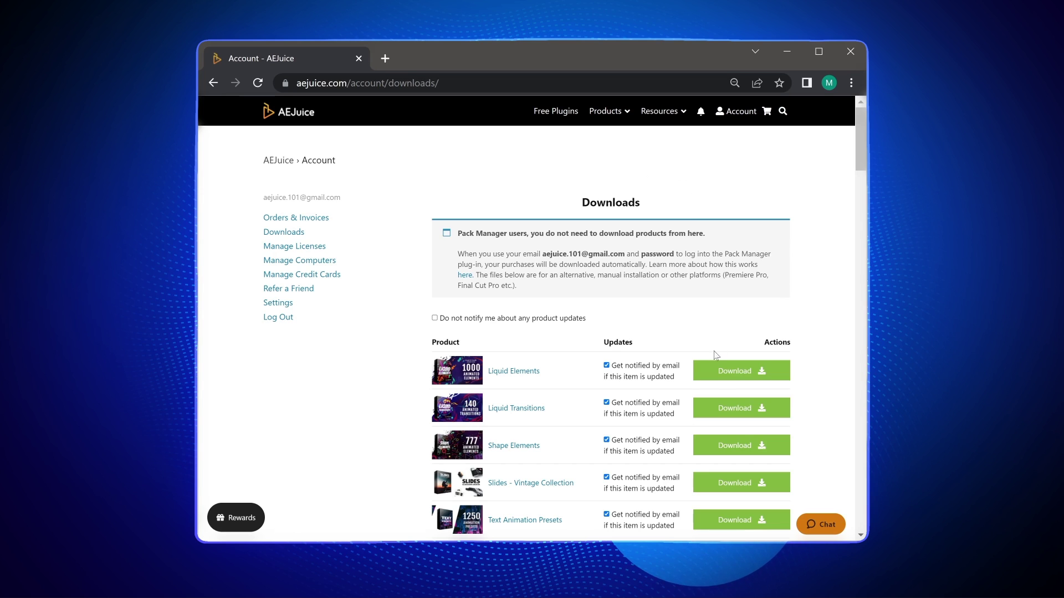
pyautogui.moveTo(717, 376)
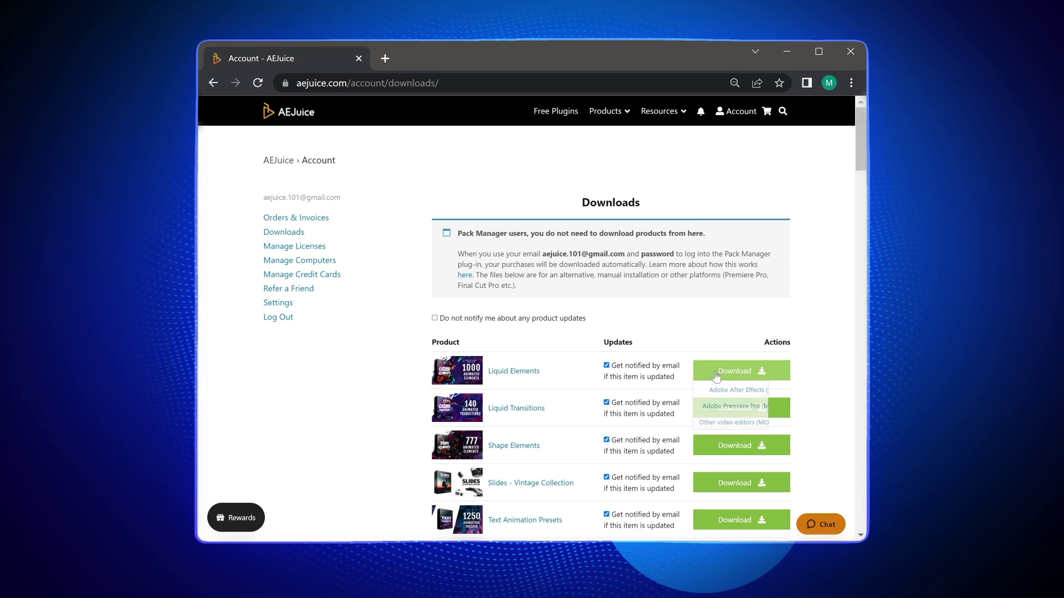